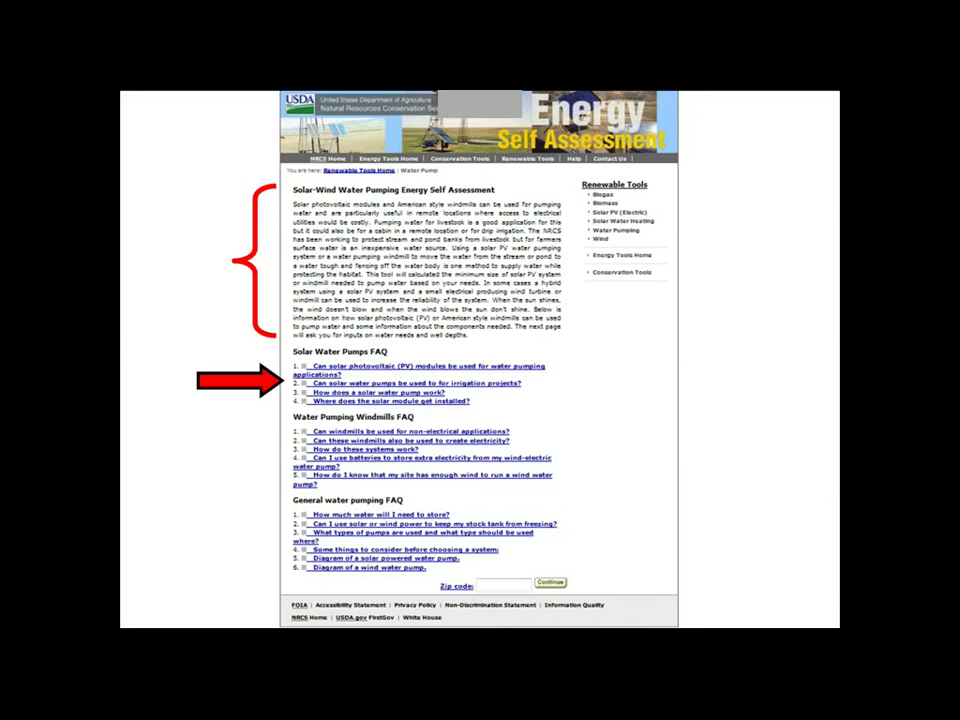
{"action": "key", "text": "Right"}
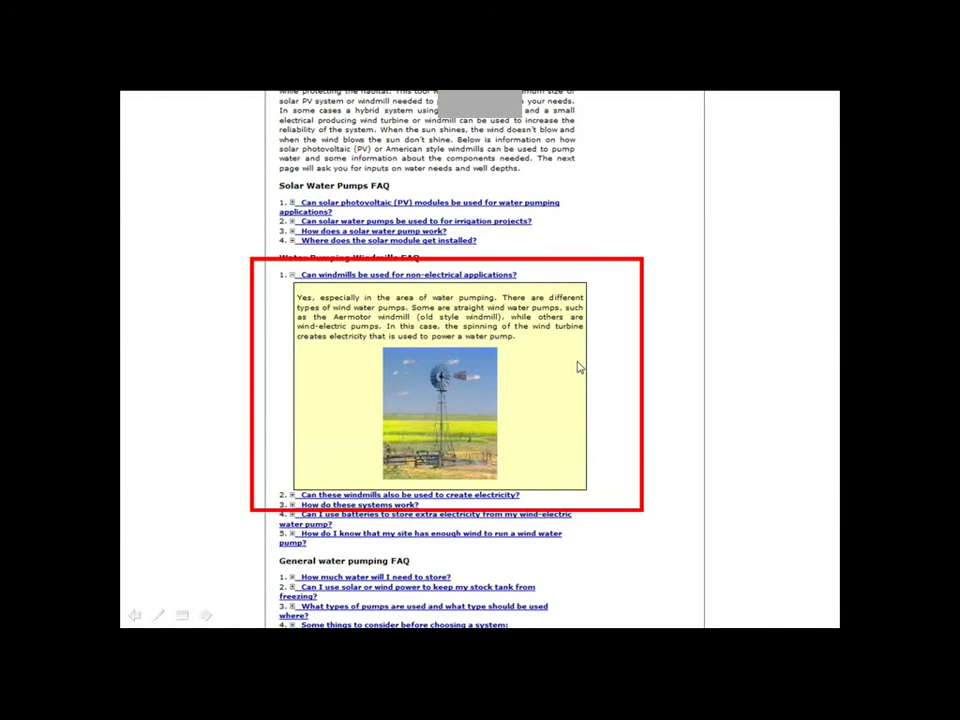
{"action": "left_click", "coordinate": [641, 383]}
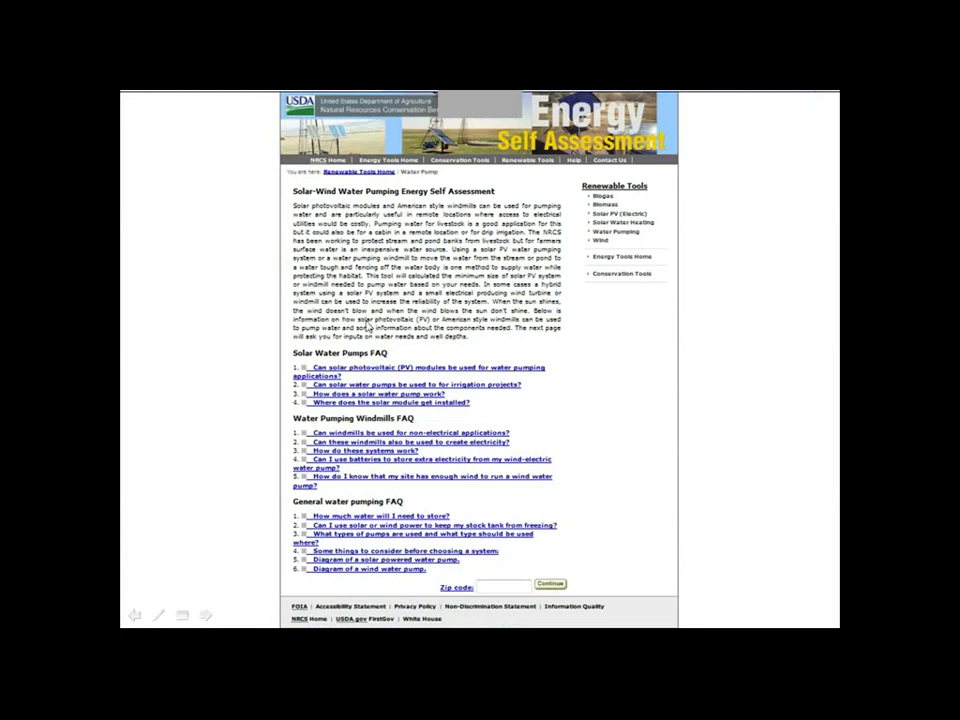
{"action": "left_click", "coordinate": [562, 485]}
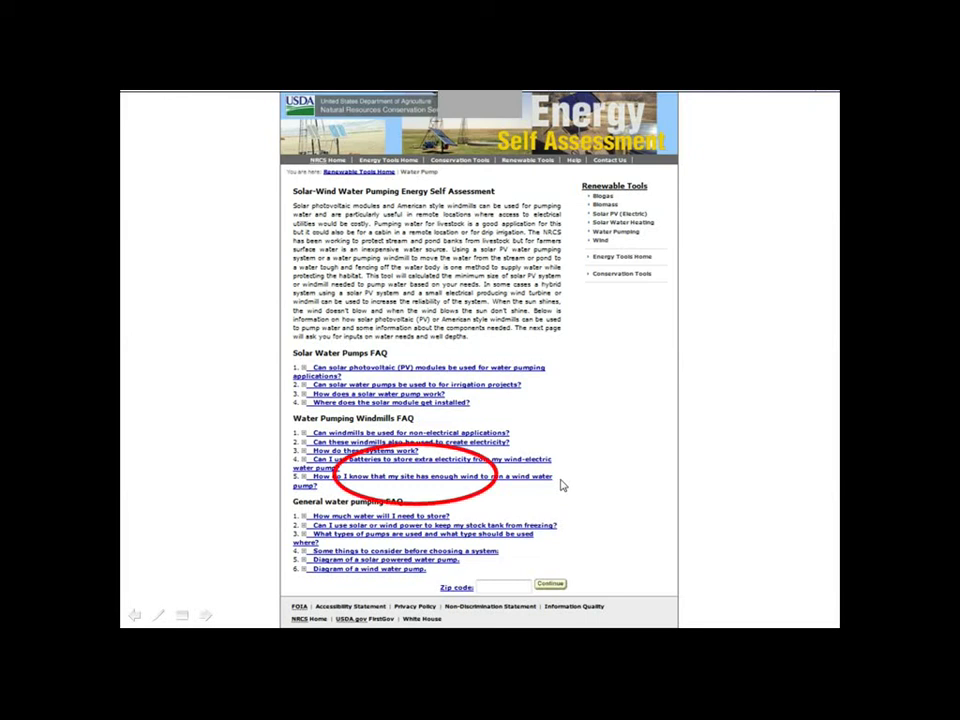
{"action": "left_click", "coordinate": [562, 485]}
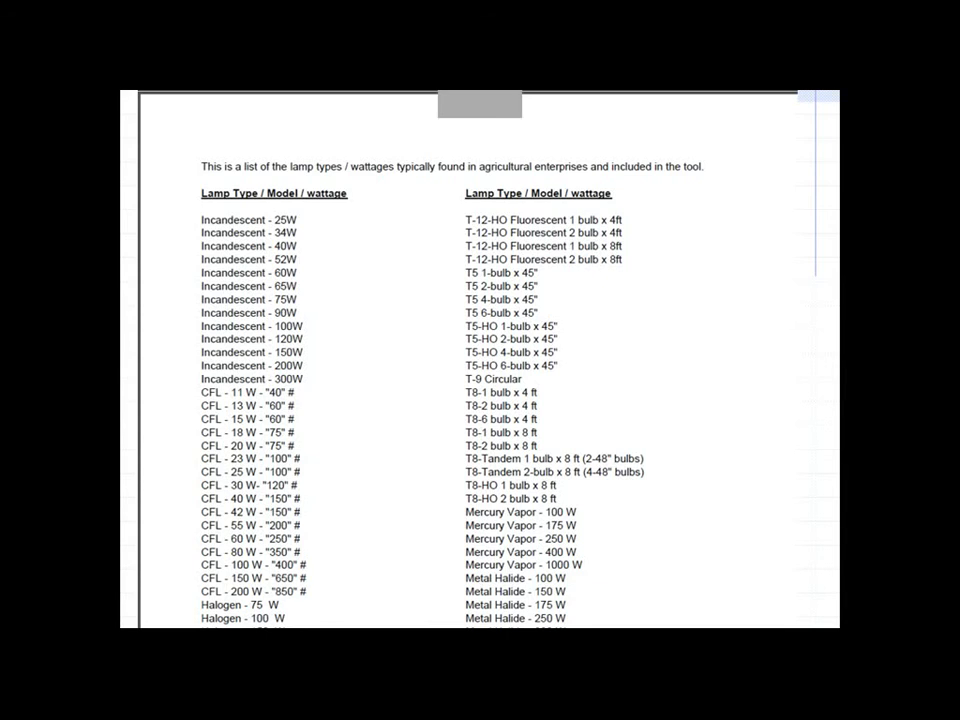
{"action": "key", "text": "Right"}
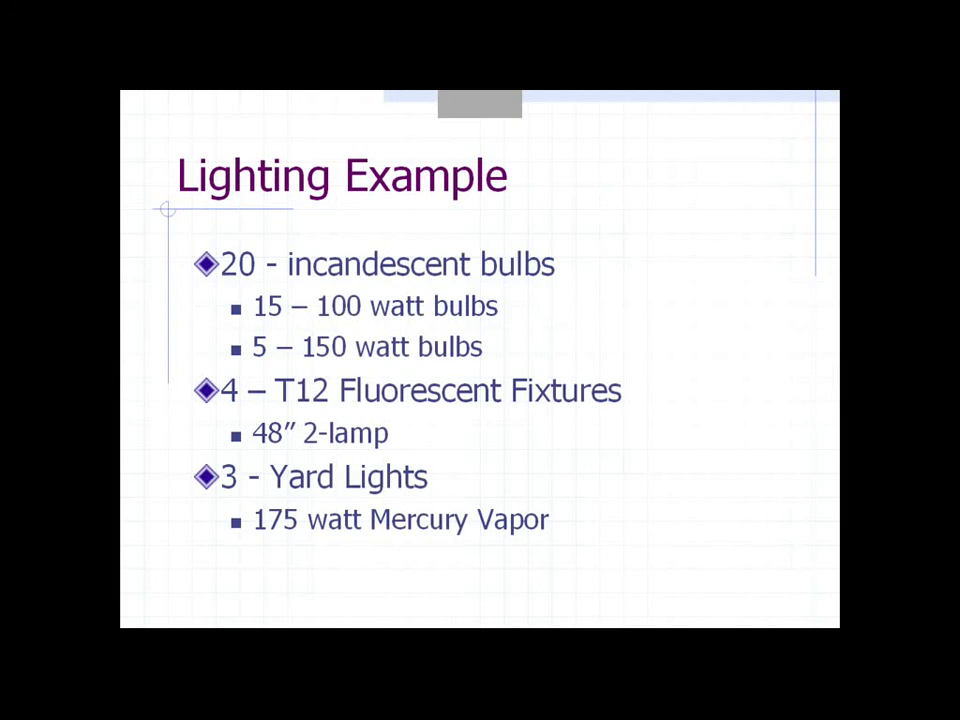
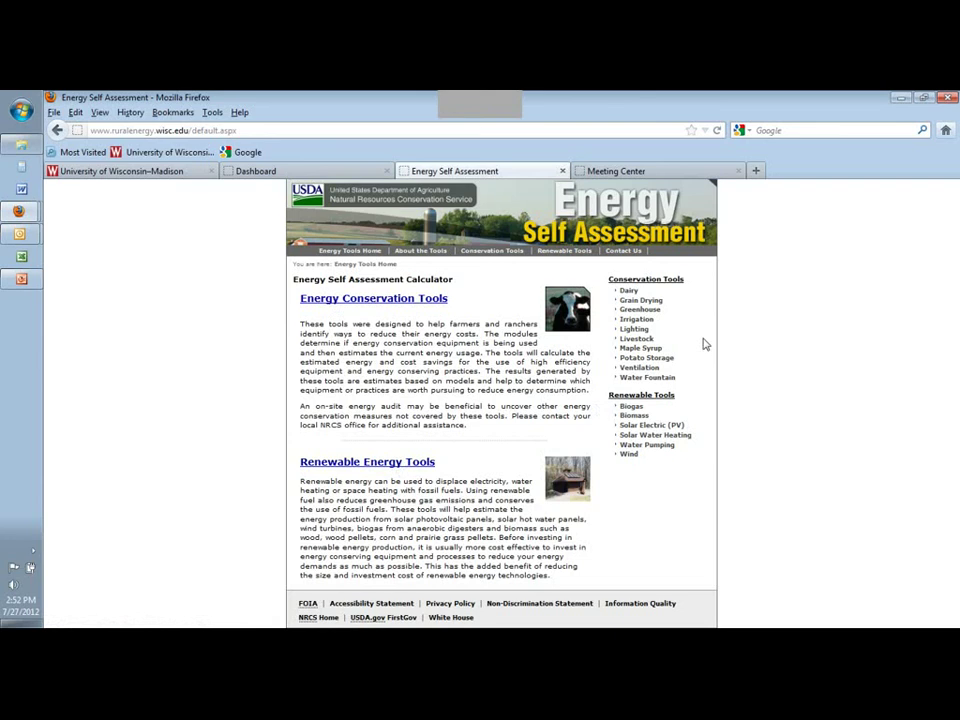
- Open the Energy Conservation Tools and go to the Dairy self-assessment from the Assessment Spotlights
{"action": "left_click", "coordinate": [415, 301]}
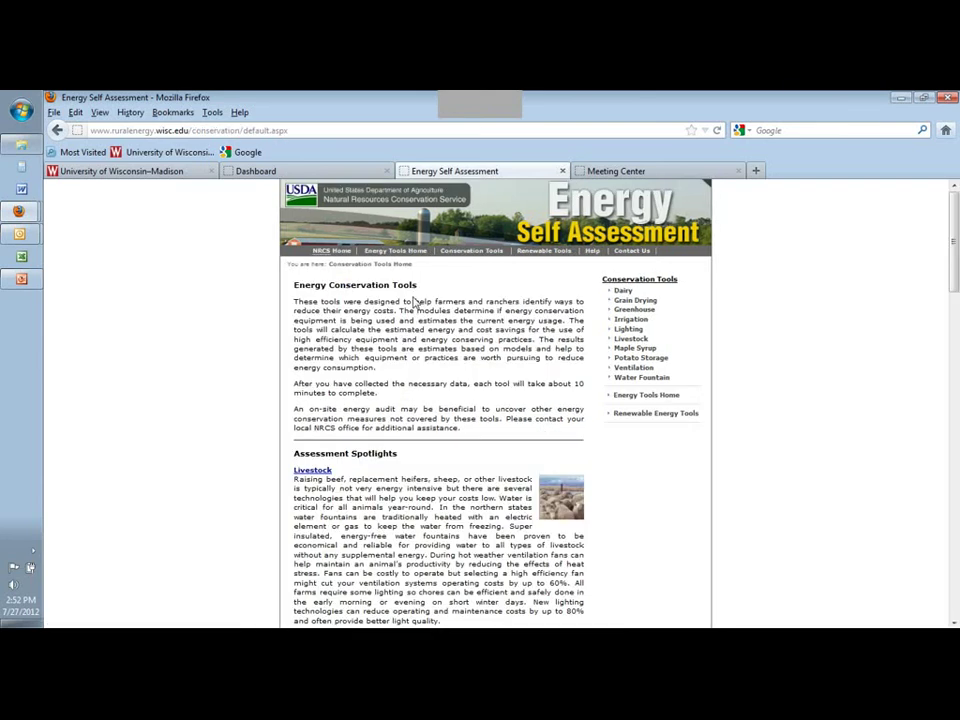
{"action": "scroll", "coordinate": [395, 408], "scroll_direction": "down", "scroll_amount": 1}
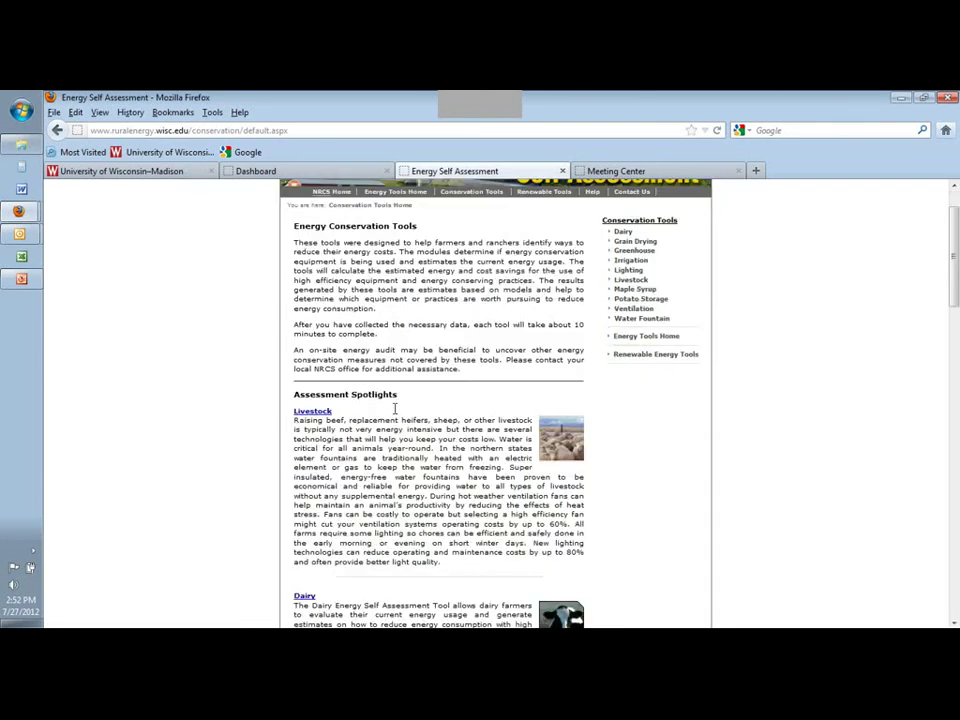
{"action": "scroll", "coordinate": [395, 408], "scroll_direction": "down", "scroll_amount": 2}
{"action": "scroll", "coordinate": [395, 408], "scroll_direction": "down", "scroll_amount": 5}
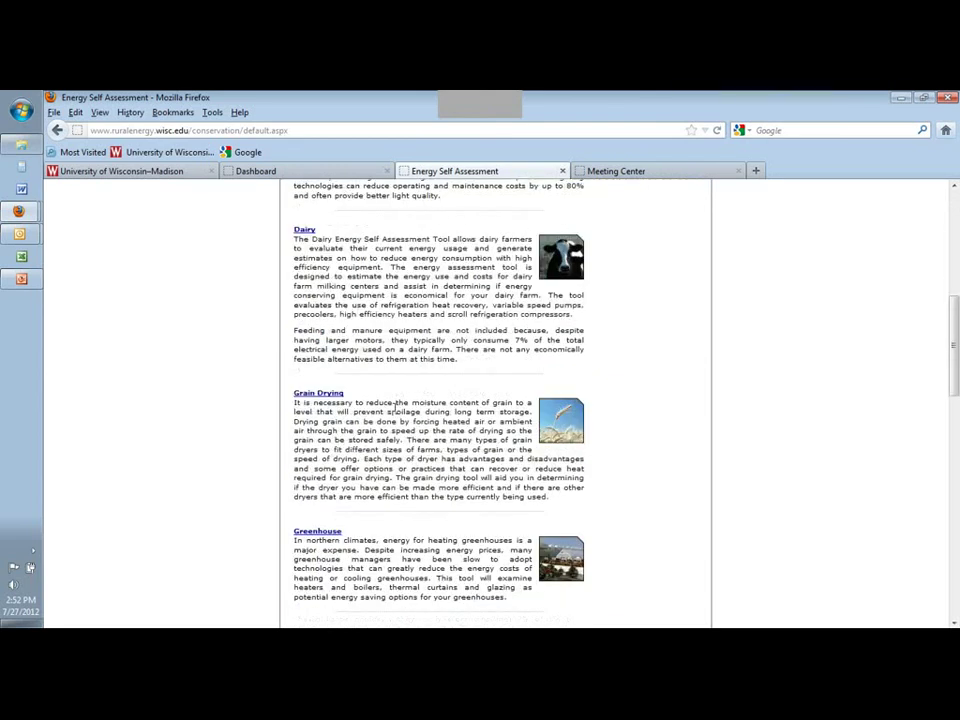
{"action": "scroll", "coordinate": [395, 408], "scroll_direction": "down", "scroll_amount": 2}
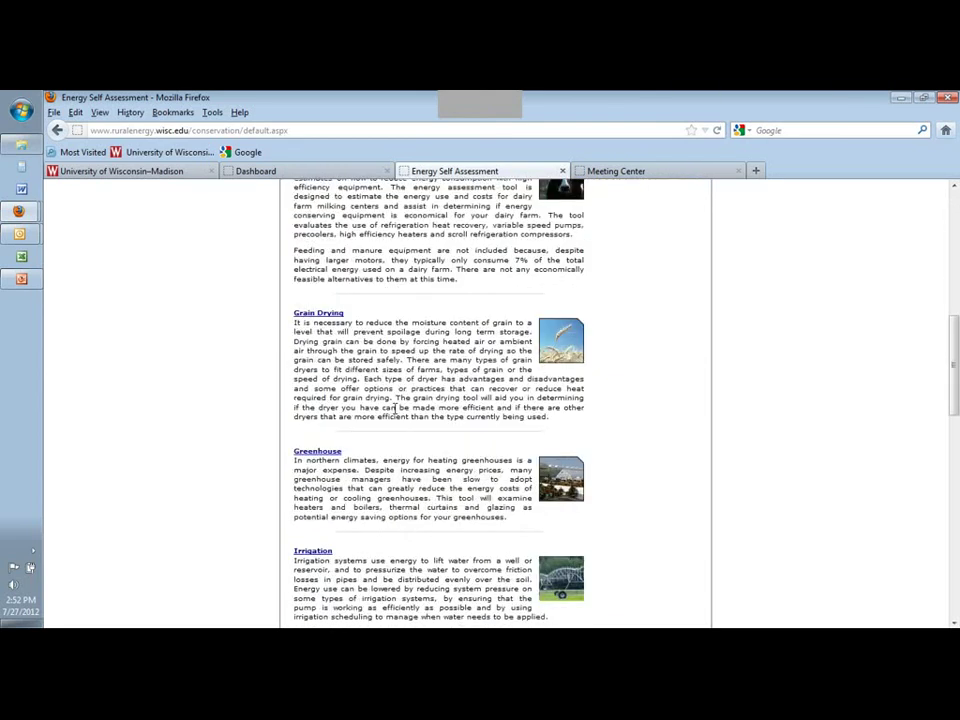
{"action": "scroll", "coordinate": [395, 408], "scroll_direction": "down", "scroll_amount": 5}
{"action": "scroll", "coordinate": [395, 408], "scroll_direction": "up", "scroll_amount": 7}
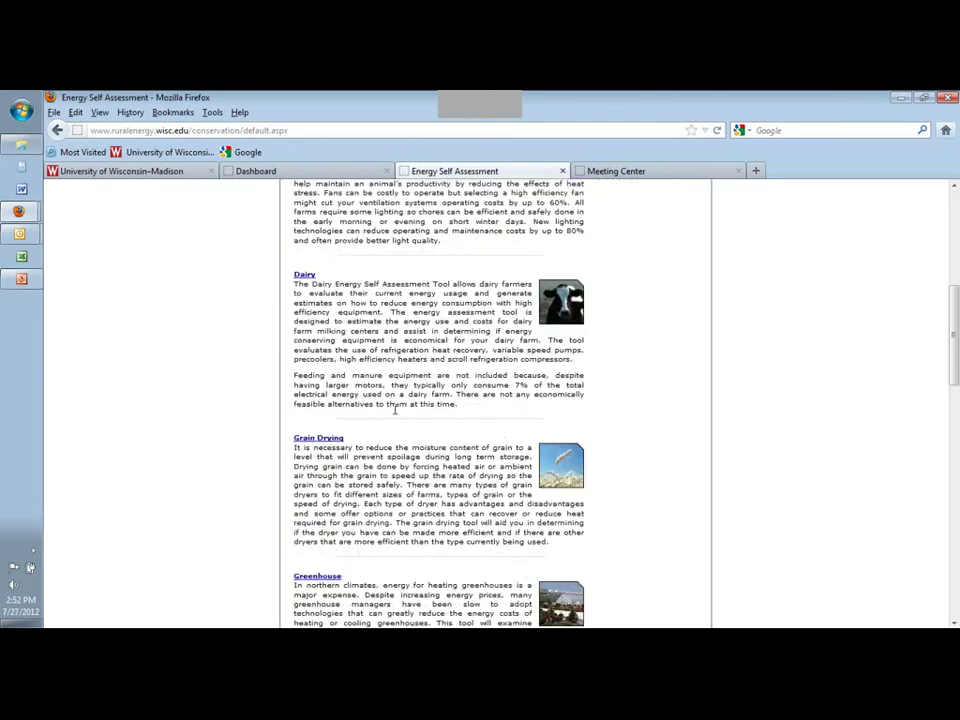
{"action": "left_click", "coordinate": [306, 278]}
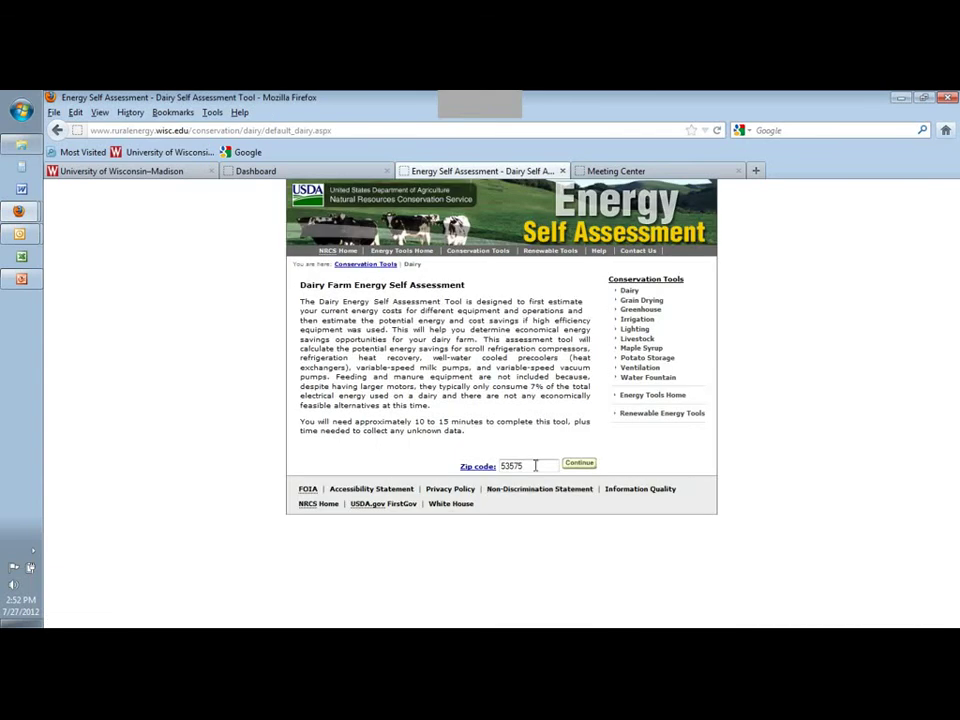
- Replace the zip code with 53706 and continue to the dairy pre-qualification questions
{"action": "left_click_drag", "start_coordinate": [518, 464], "coordinate": [492, 469]}
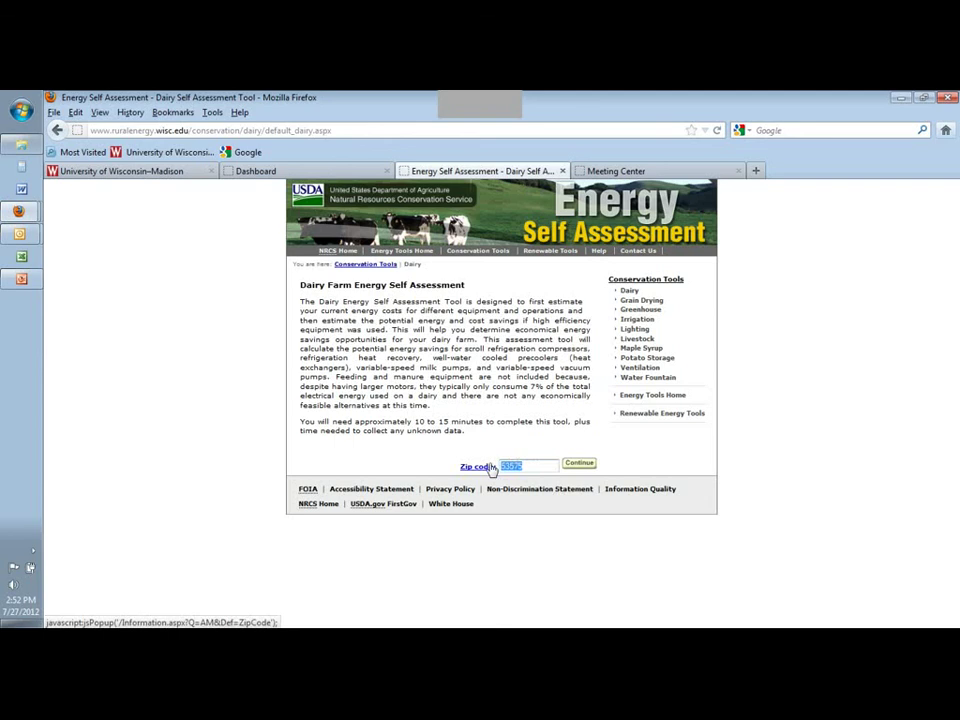
{"action": "type", "text": "5370"}
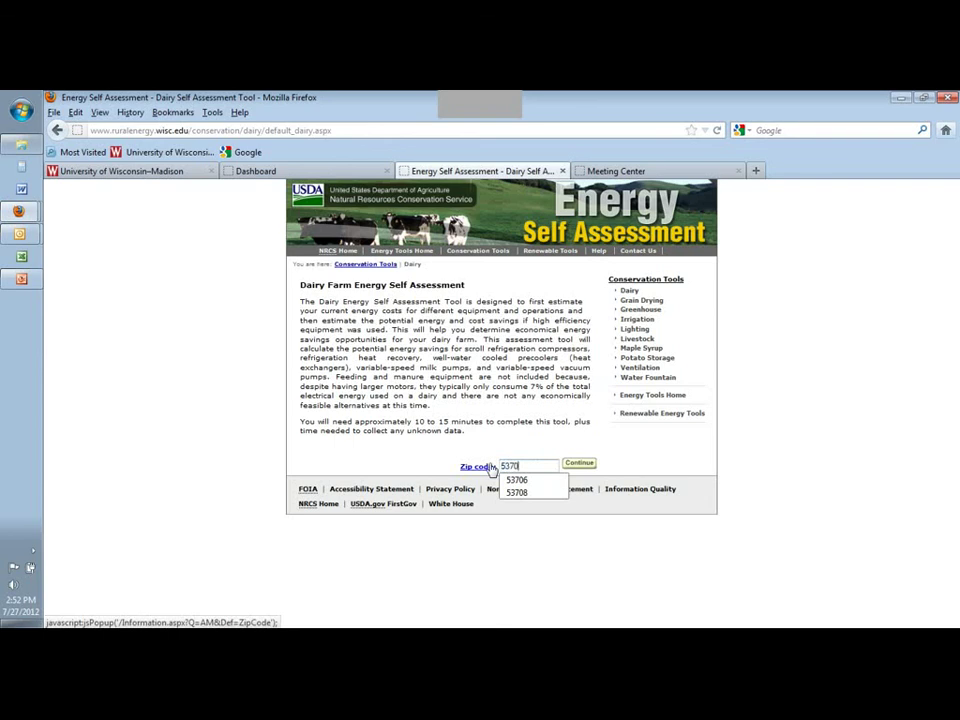
{"action": "type", "text": "6"}
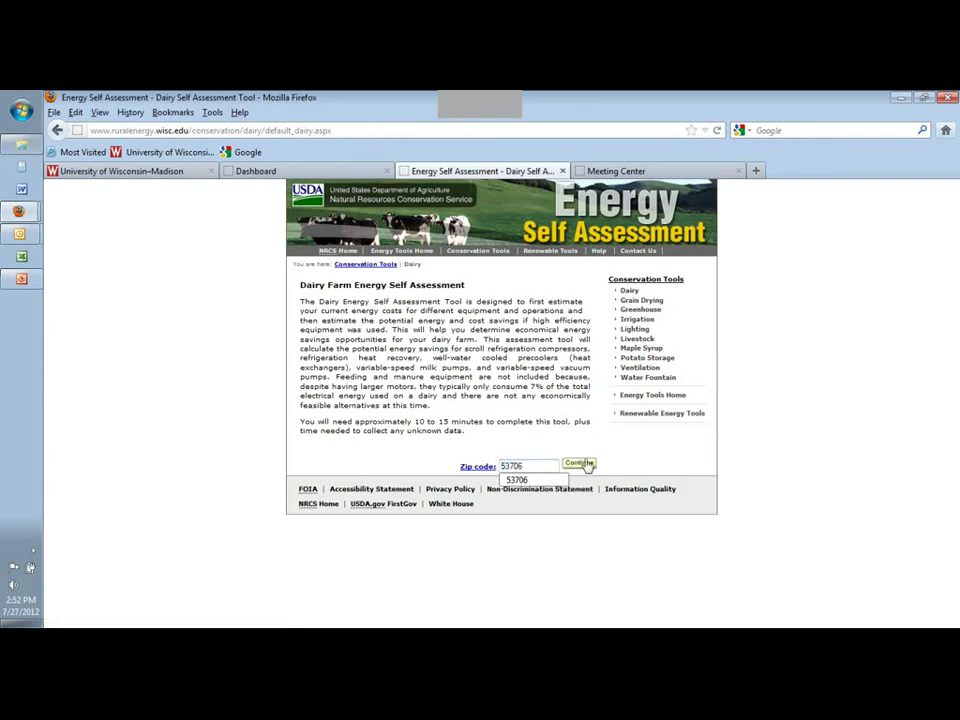
{"action": "left_click", "coordinate": [580, 463]}
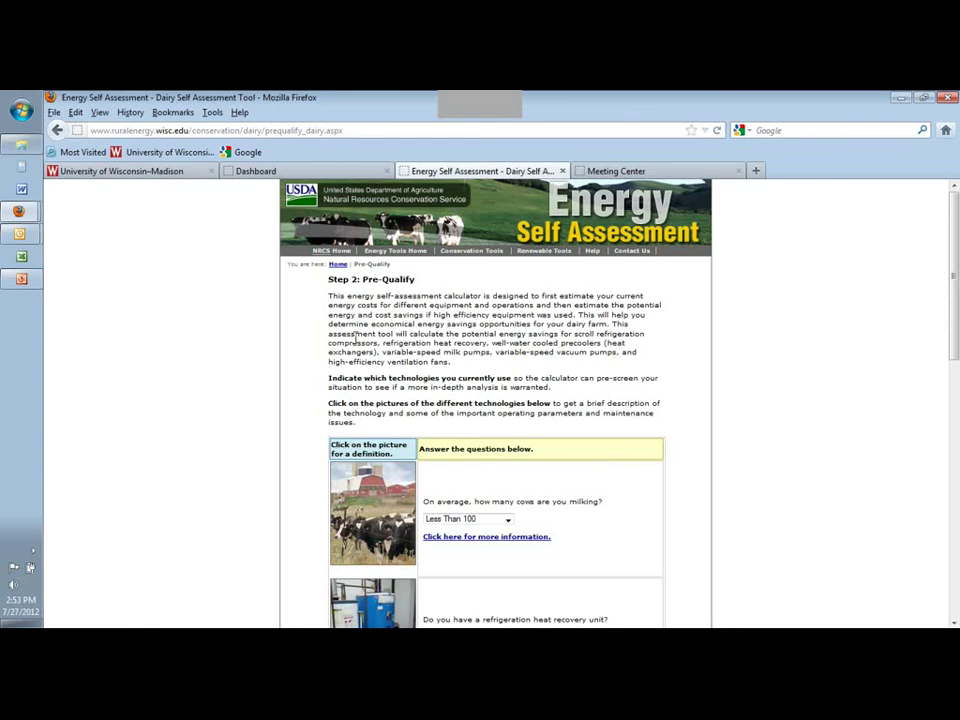
- Set the average number of cows being milked to Between 100 and 150
{"action": "scroll", "coordinate": [623, 528], "scroll_direction": "down", "scroll_amount": 3}
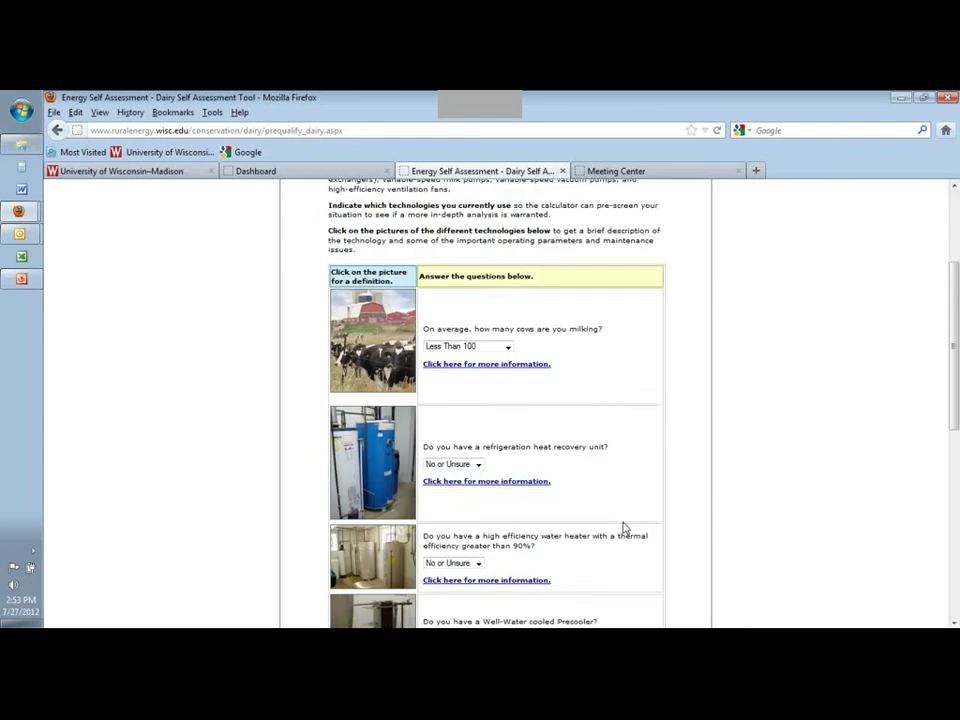
{"action": "scroll", "coordinate": [386, 410], "scroll_direction": "down", "scroll_amount": 1}
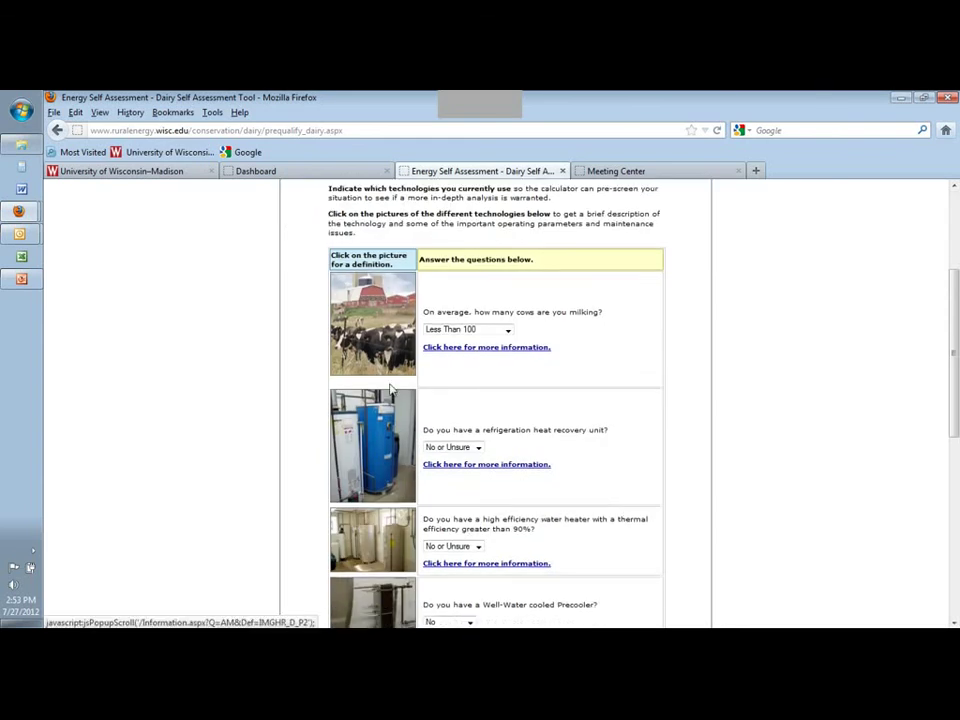
{"action": "left_click", "coordinate": [508, 331]}
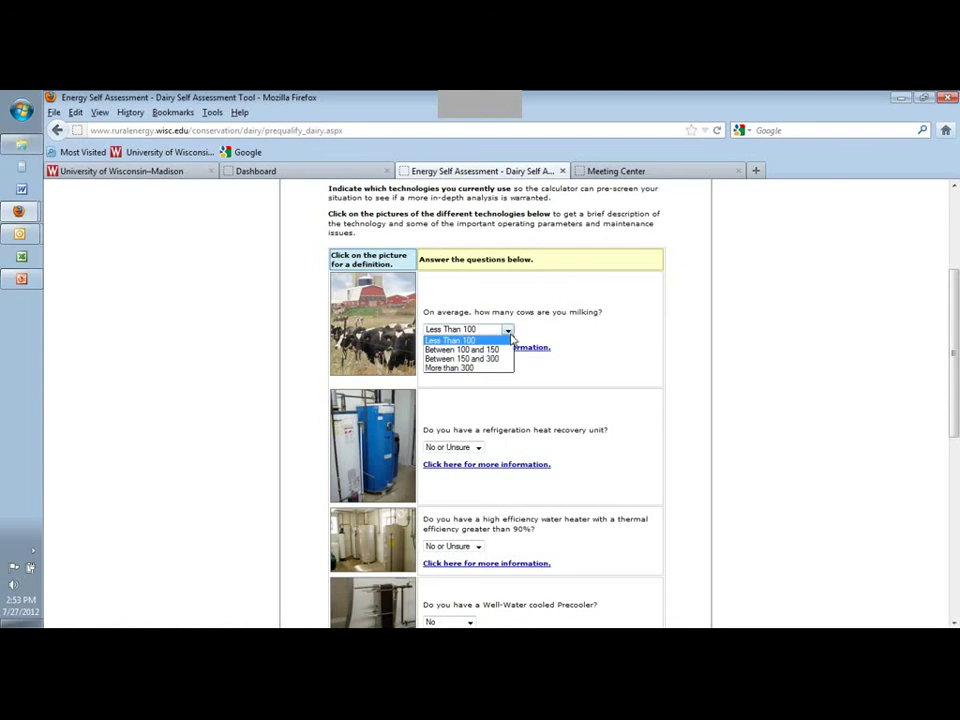
{"action": "left_click", "coordinate": [503, 350]}
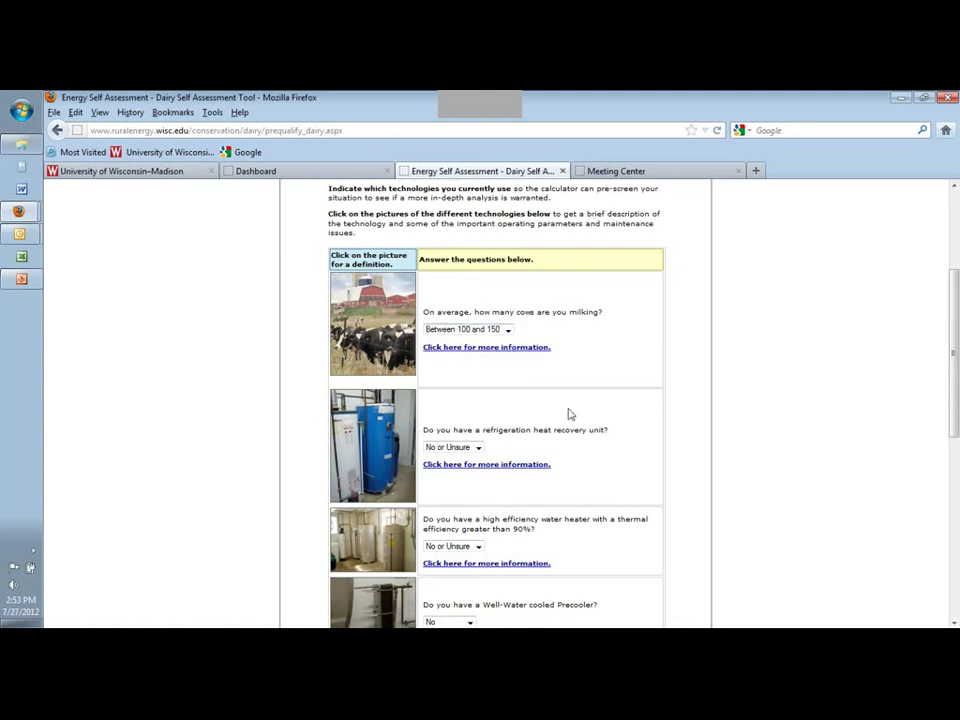
- Look over the remaining equipment questions and answer Yes to having a refrigeration heat recovery unit
{"action": "scroll", "coordinate": [591, 492], "scroll_direction": "down", "scroll_amount": 3}
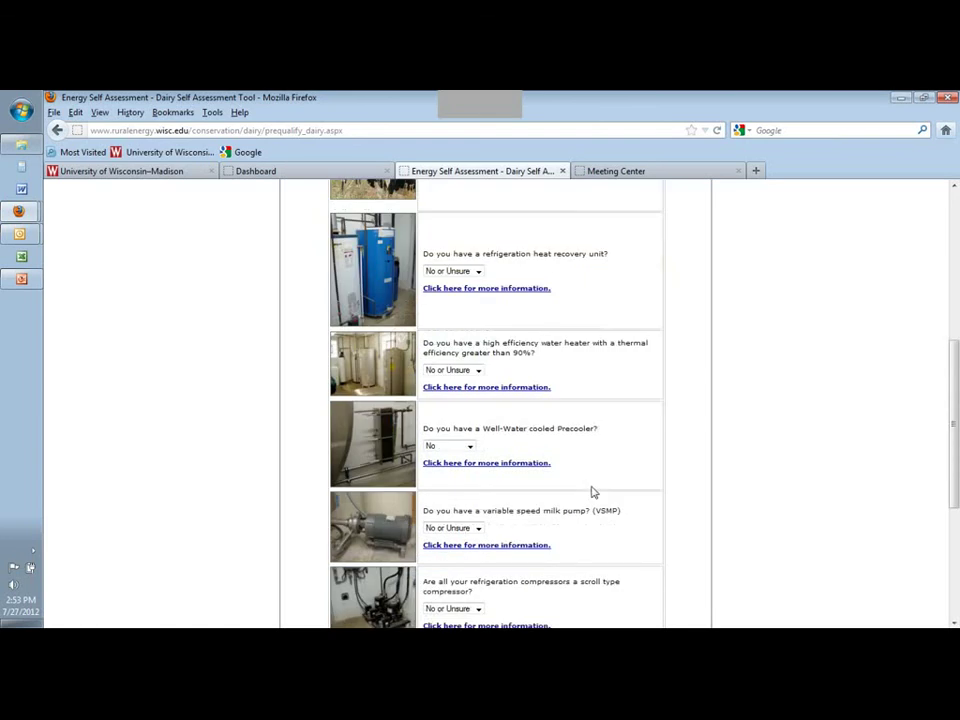
{"action": "scroll", "coordinate": [460, 252], "scroll_direction": "down", "scroll_amount": 1}
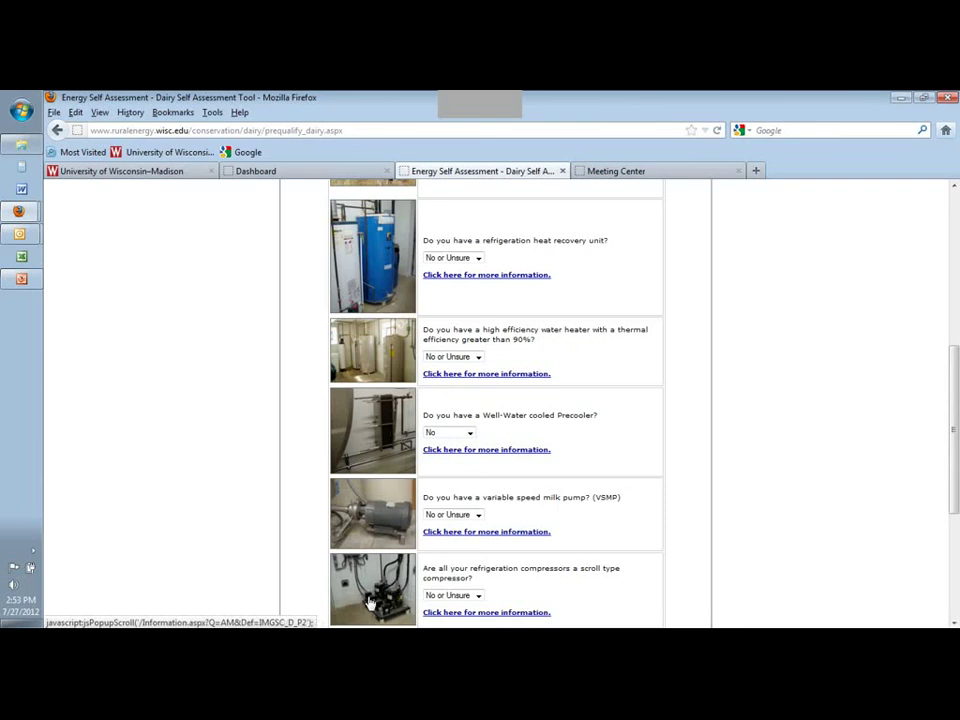
{"action": "scroll", "coordinate": [370, 600], "scroll_direction": "down", "scroll_amount": 3}
{"action": "scroll", "coordinate": [398, 588], "scroll_direction": "down", "scroll_amount": 2}
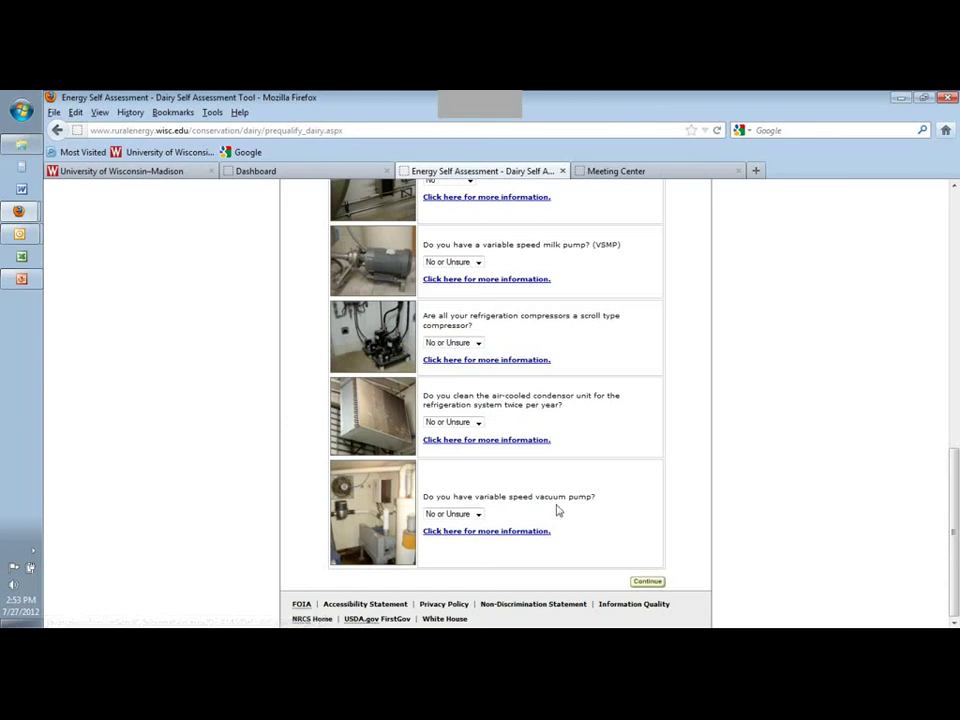
{"action": "scroll", "coordinate": [567, 518], "scroll_direction": "up", "scroll_amount": 1}
{"action": "scroll", "coordinate": [578, 527], "scroll_direction": "up", "scroll_amount": 5}
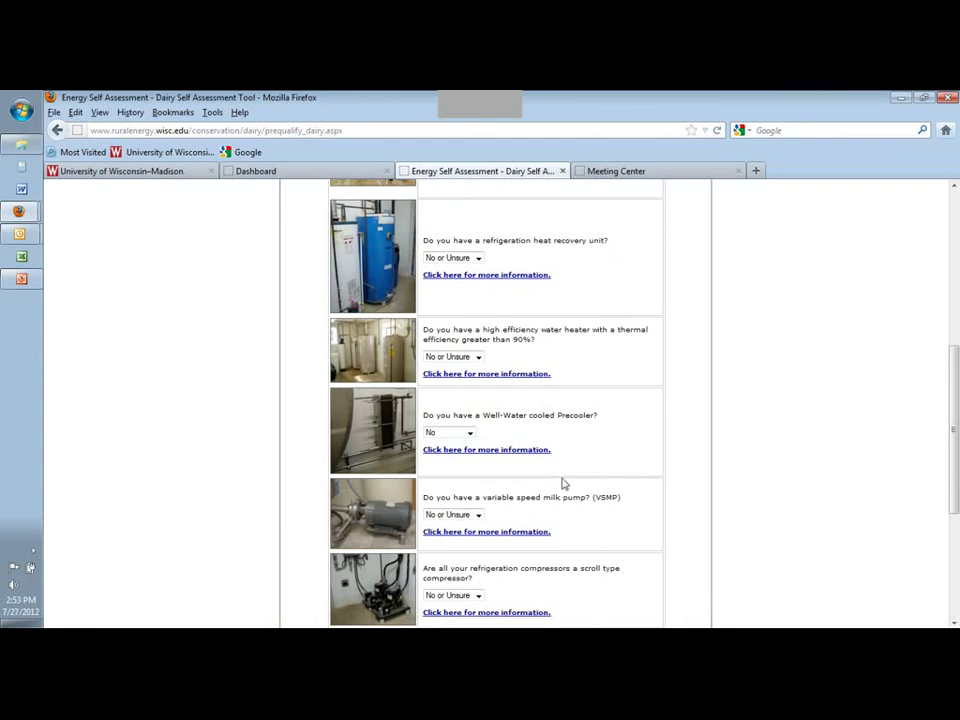
{"action": "left_click", "coordinate": [478, 258]}
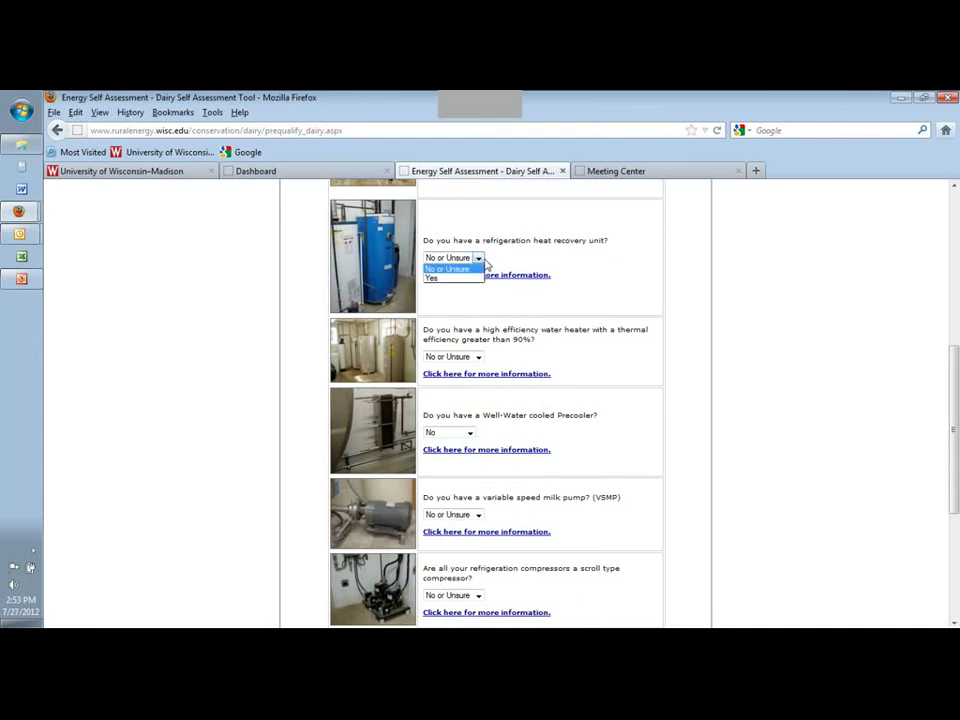
{"action": "left_click", "coordinate": [473, 278]}
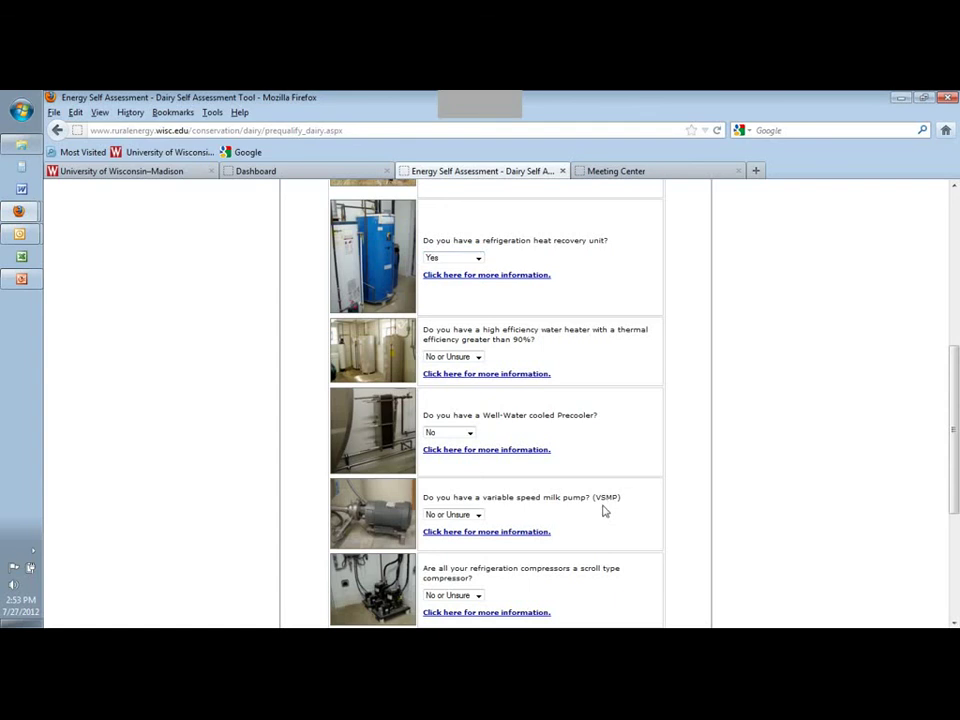
- Read the refrigeration heat recovery description to its end, check its print options without printing, and close the description
{"action": "scroll", "coordinate": [603, 511], "scroll_direction": "up", "scroll_amount": 3}
{"action": "scroll", "coordinate": [373, 453], "scroll_direction": "up", "scroll_amount": 1}
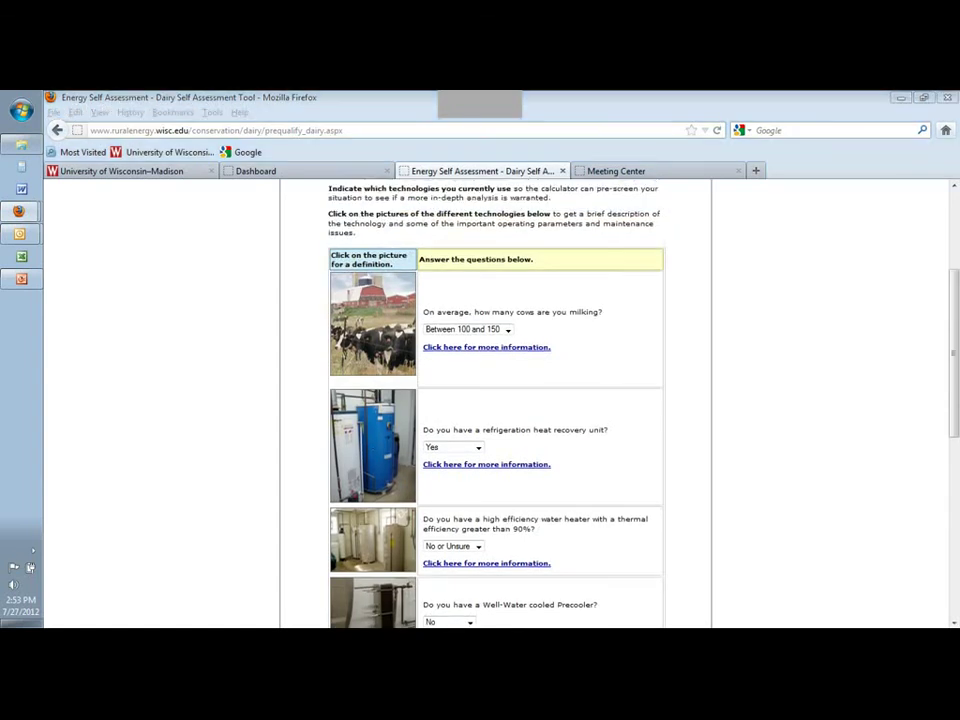
{"action": "left_click_drag", "start_coordinate": [416, 238], "coordinate": [387, 214]}
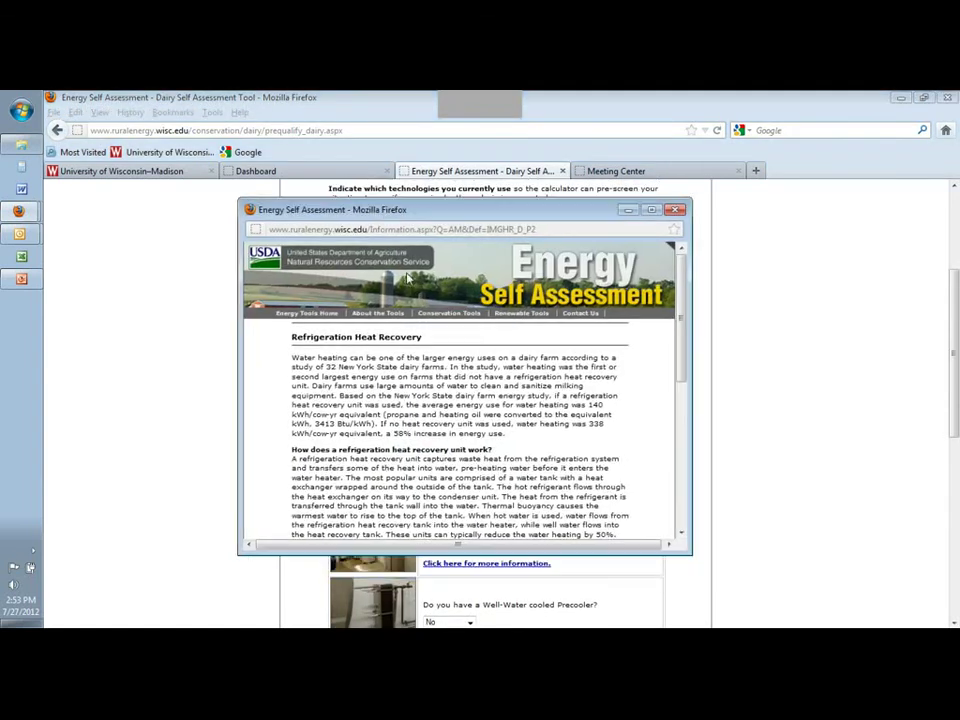
{"action": "left_click_drag", "start_coordinate": [678, 358], "coordinate": [665, 503]}
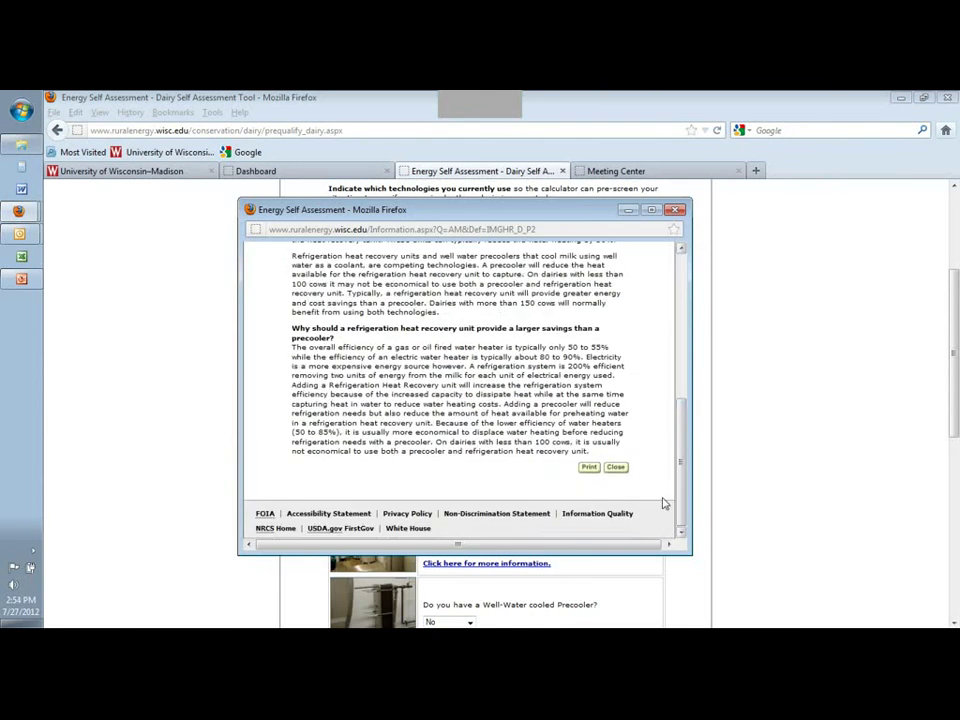
{"action": "left_click", "coordinate": [589, 468]}
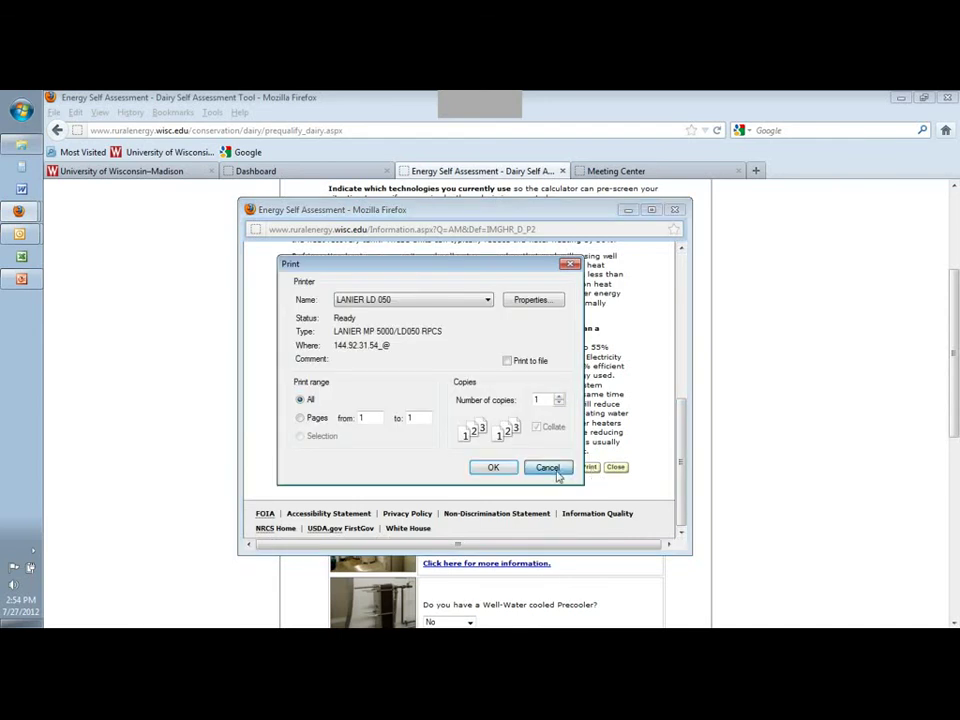
{"action": "left_click", "coordinate": [550, 469]}
{"action": "left_click", "coordinate": [618, 470]}
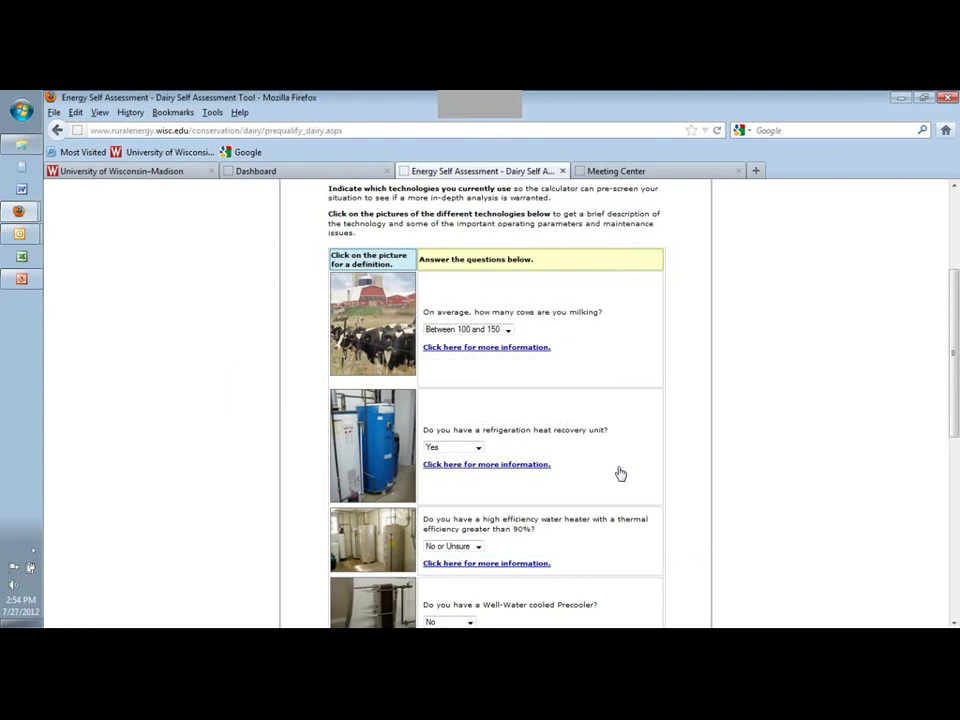
- Submit the pre-qualification answers and open the recommended Data Collection sheet for the dairy assessment
{"action": "scroll", "coordinate": [753, 488], "scroll_direction": "down", "scroll_amount": 5}
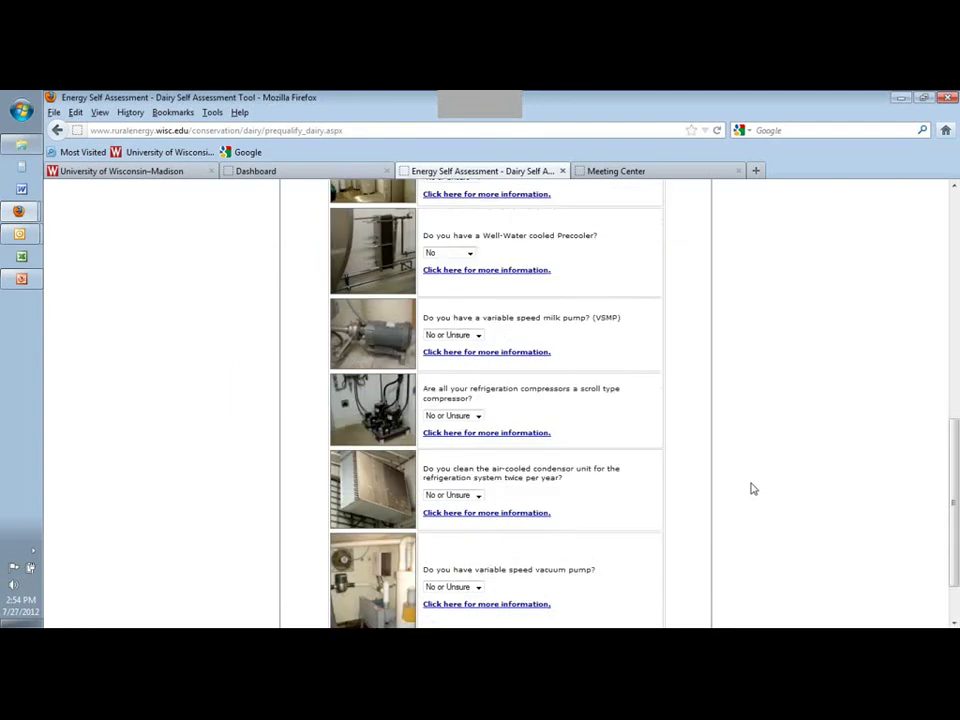
{"action": "scroll", "coordinate": [753, 488], "scroll_direction": "down", "scroll_amount": 2}
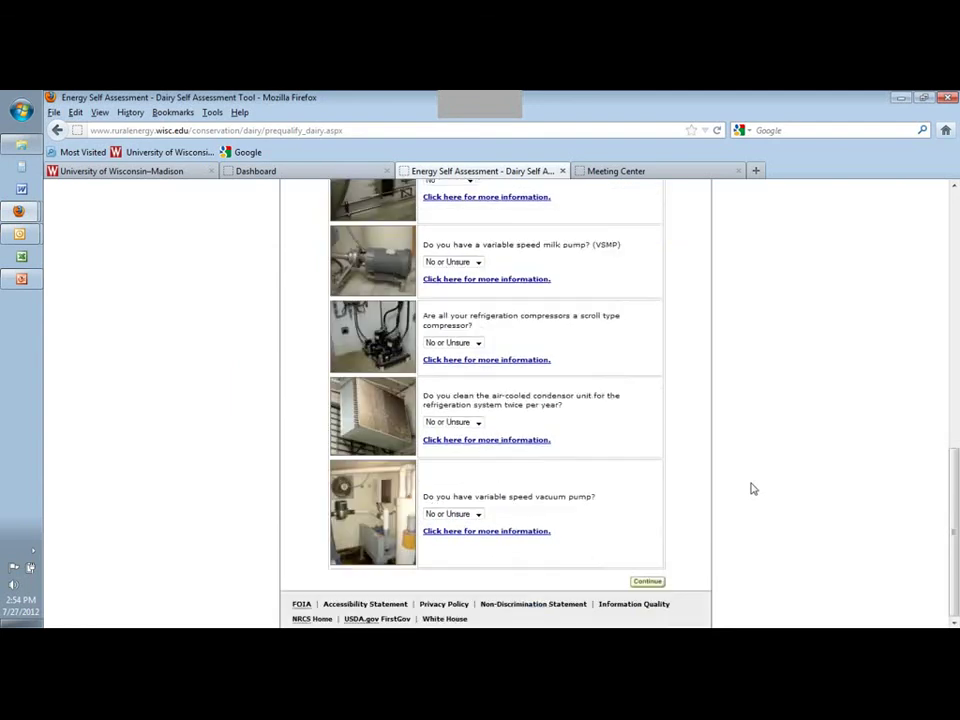
{"action": "left_click", "coordinate": [647, 582]}
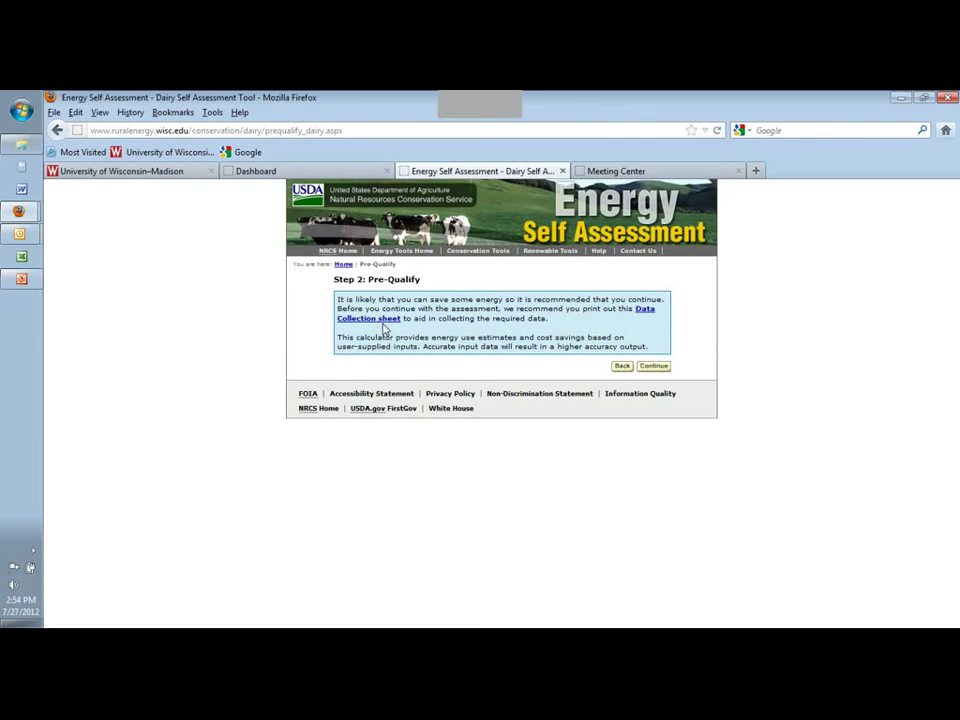
{"action": "left_click", "coordinate": [384, 322]}
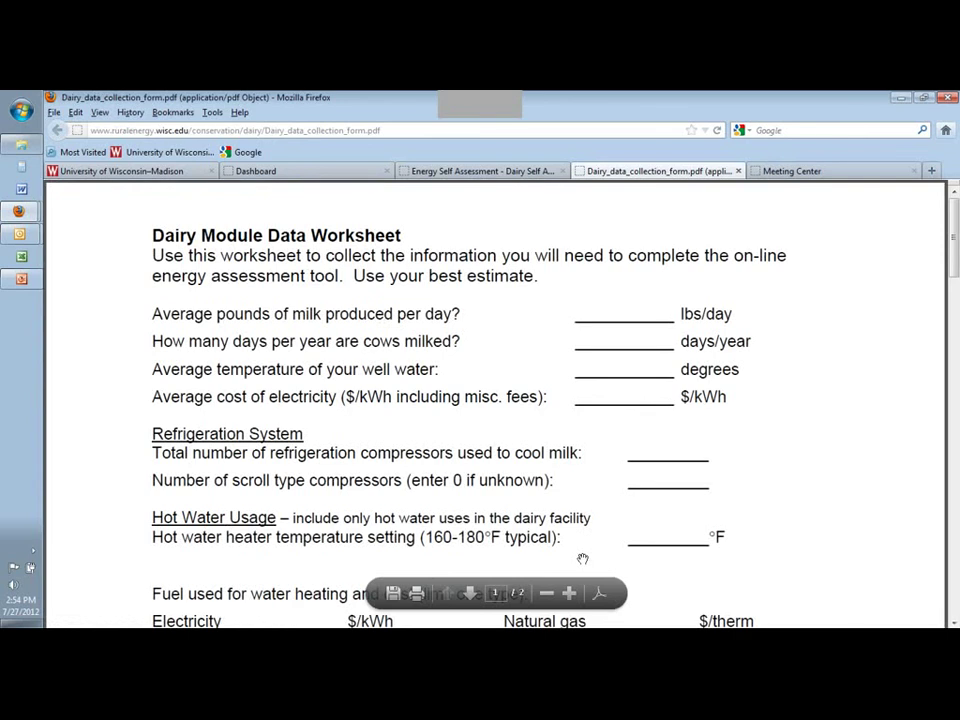
- Look over the first page of the Dairy Module Data Worksheet and close it
{"action": "scroll", "coordinate": [638, 398], "scroll_direction": "down", "scroll_amount": 1}
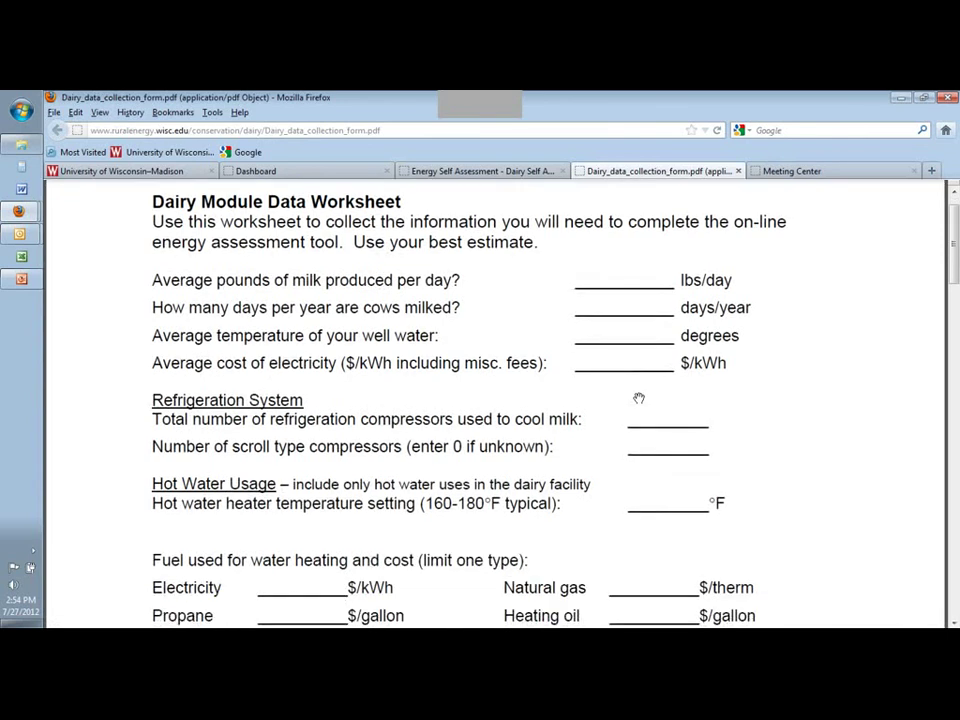
{"action": "scroll", "coordinate": [638, 398], "scroll_direction": "down", "scroll_amount": 3}
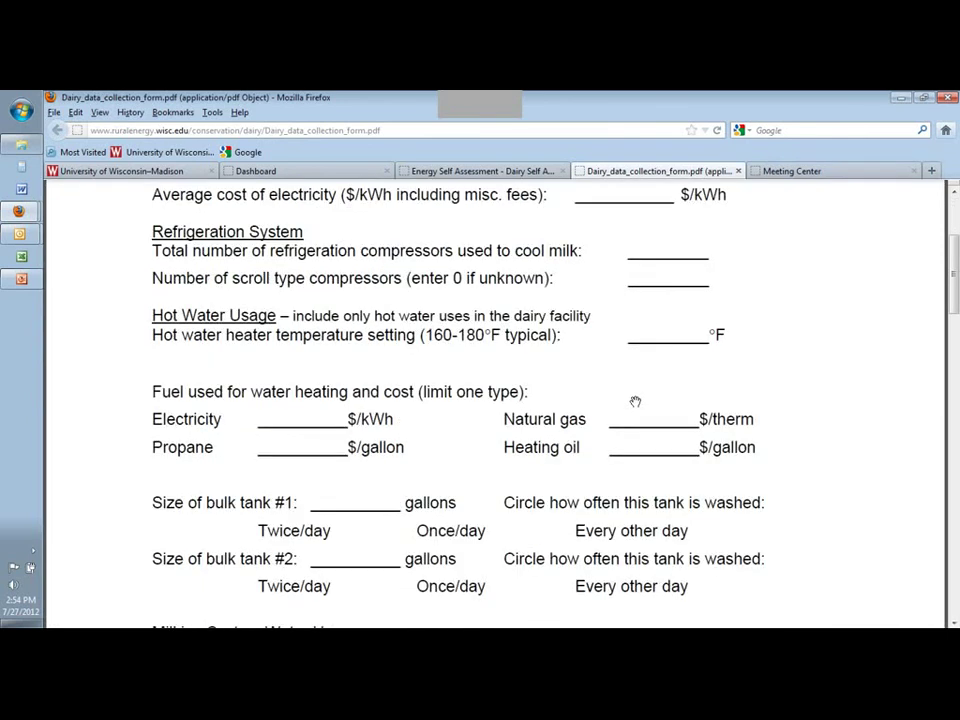
{"action": "scroll", "coordinate": [635, 401], "scroll_direction": "up", "scroll_amount": 4}
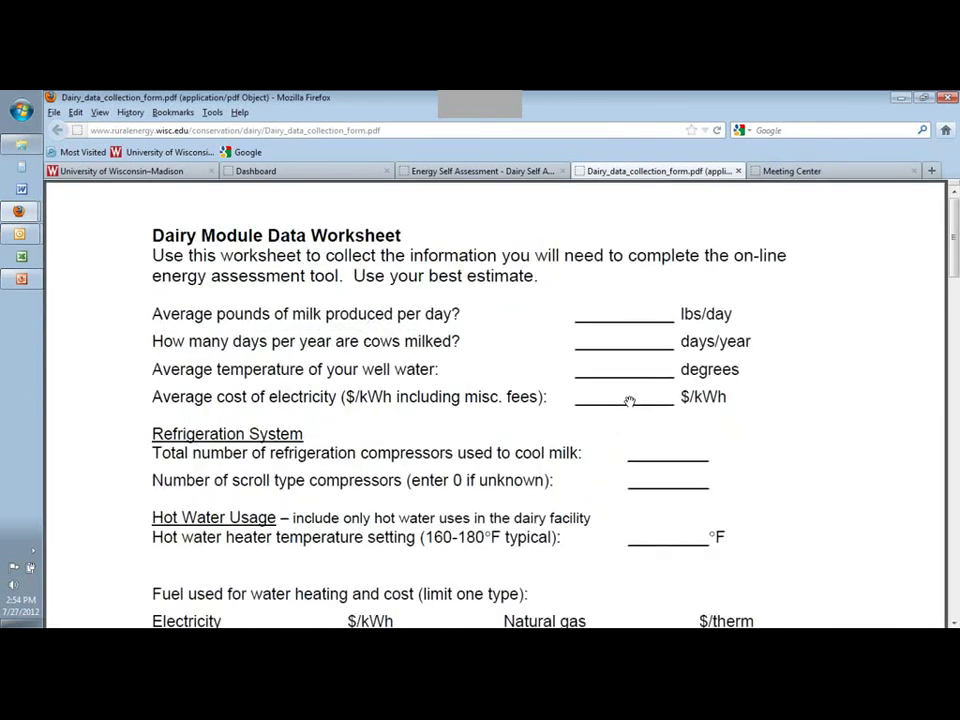
{"action": "left_click", "coordinate": [738, 171]}
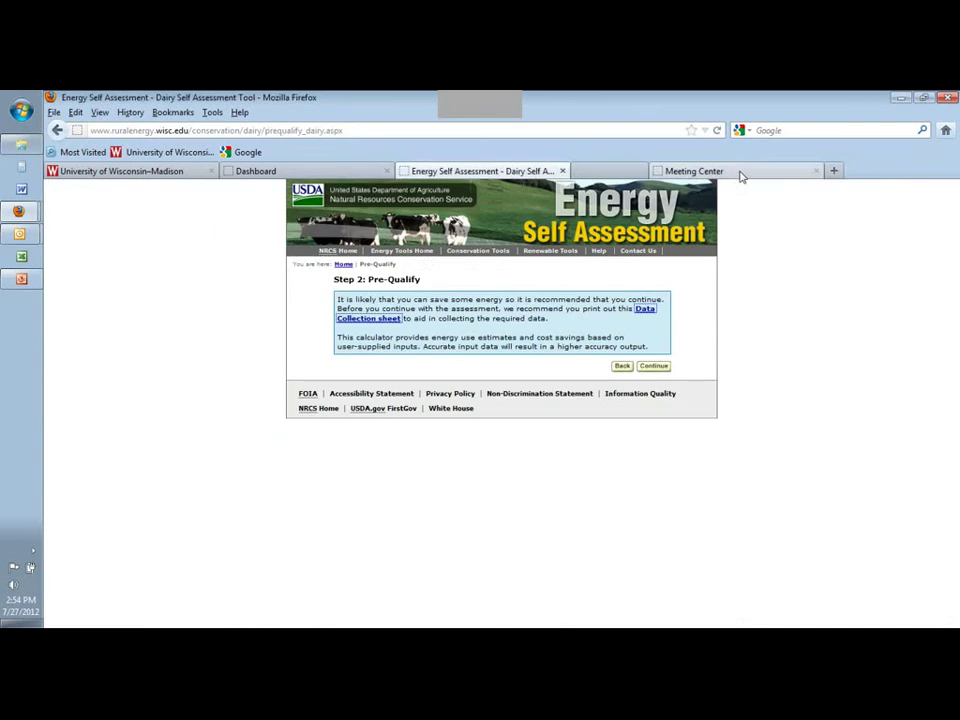
- Continue from the pre-qualification result to the Dairy Farm Enterprise form and look over its questions
{"action": "left_click", "coordinate": [655, 366]}
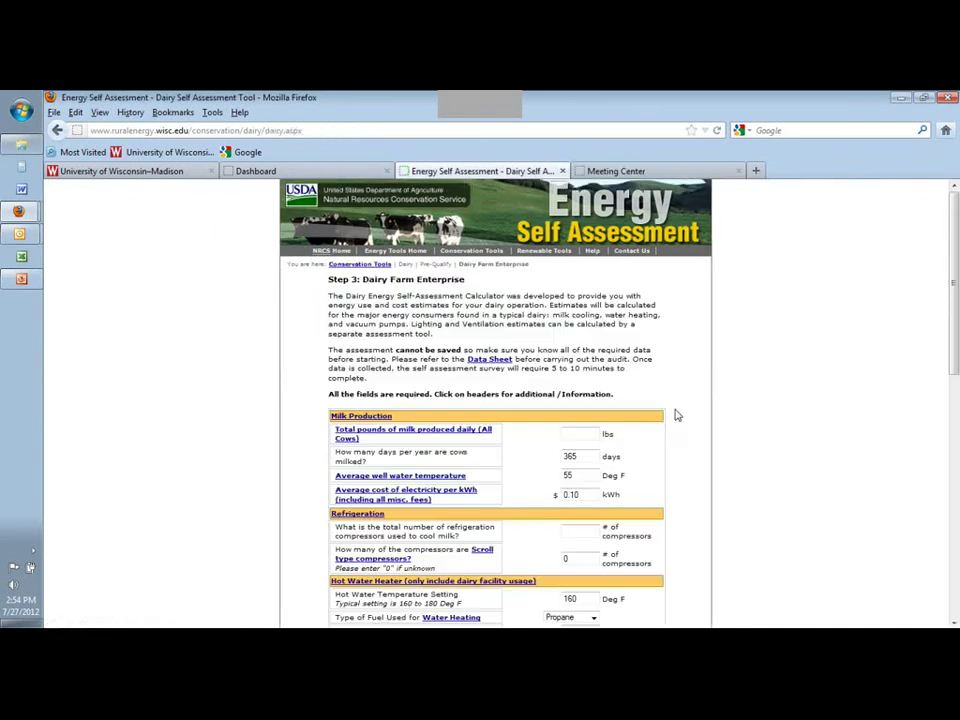
{"action": "scroll", "coordinate": [686, 456], "scroll_direction": "down", "scroll_amount": 2}
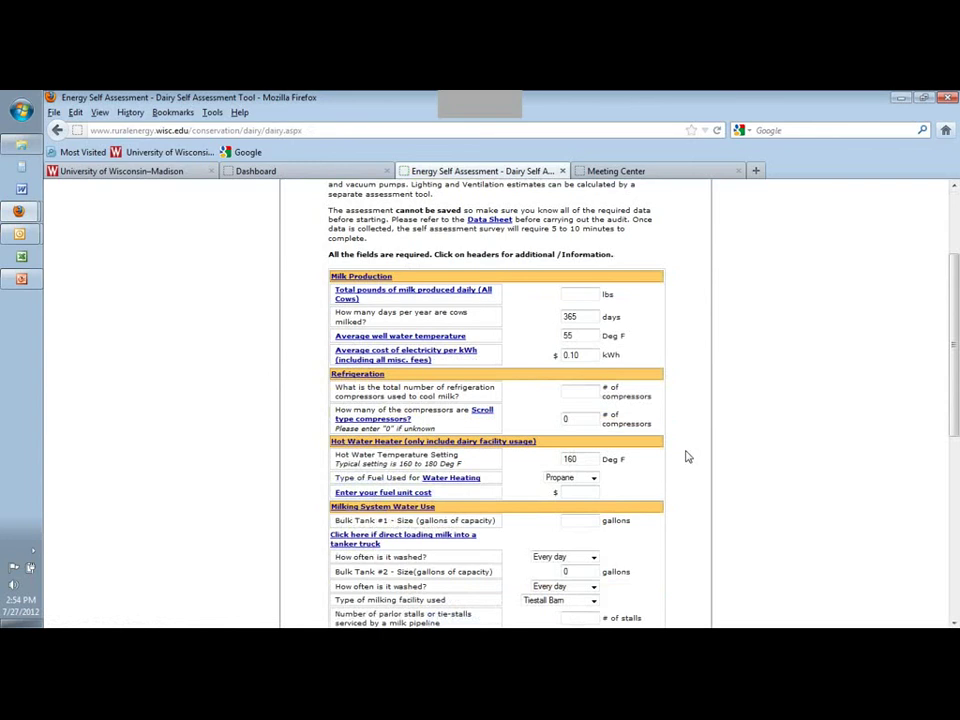
{"action": "scroll", "coordinate": [686, 456], "scroll_direction": "down", "scroll_amount": 2}
{"action": "scroll", "coordinate": [686, 456], "scroll_direction": "up", "scroll_amount": 3}
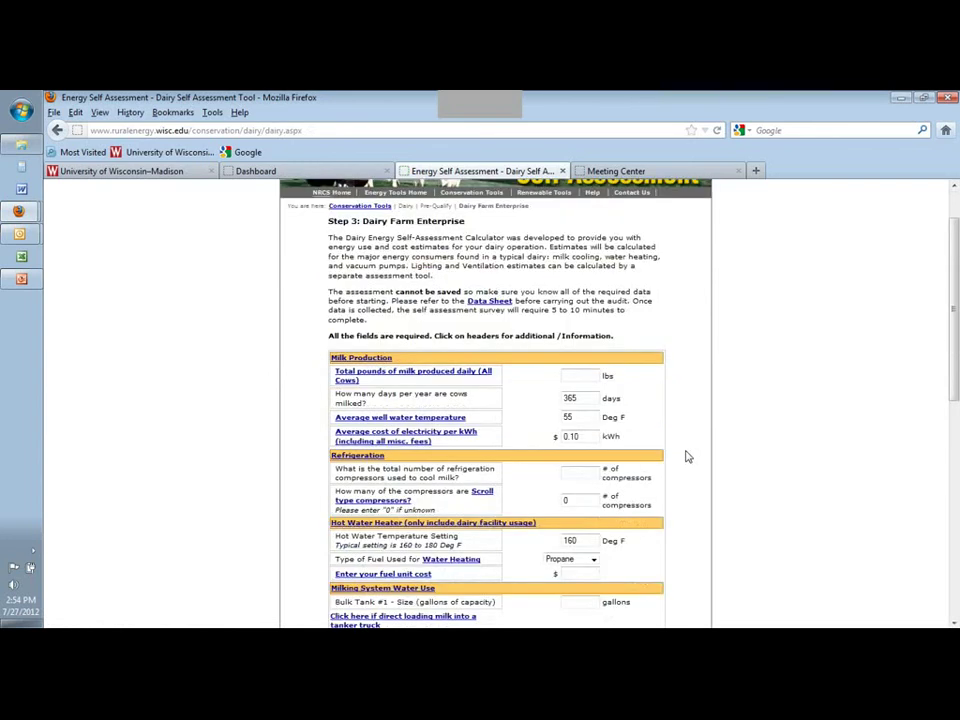
{"action": "scroll", "coordinate": [686, 456], "scroll_direction": "up", "scroll_amount": 1}
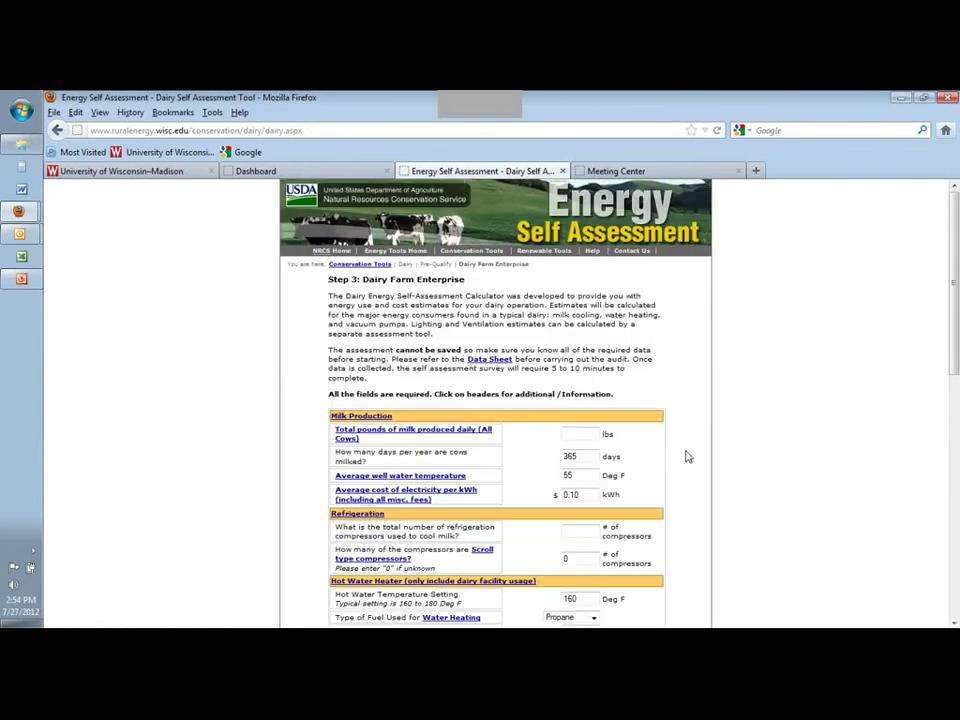
- Open the Data Sheet linked in the form's introduction, check its print options without printing, and close it
{"action": "left_click", "coordinate": [490, 359]}
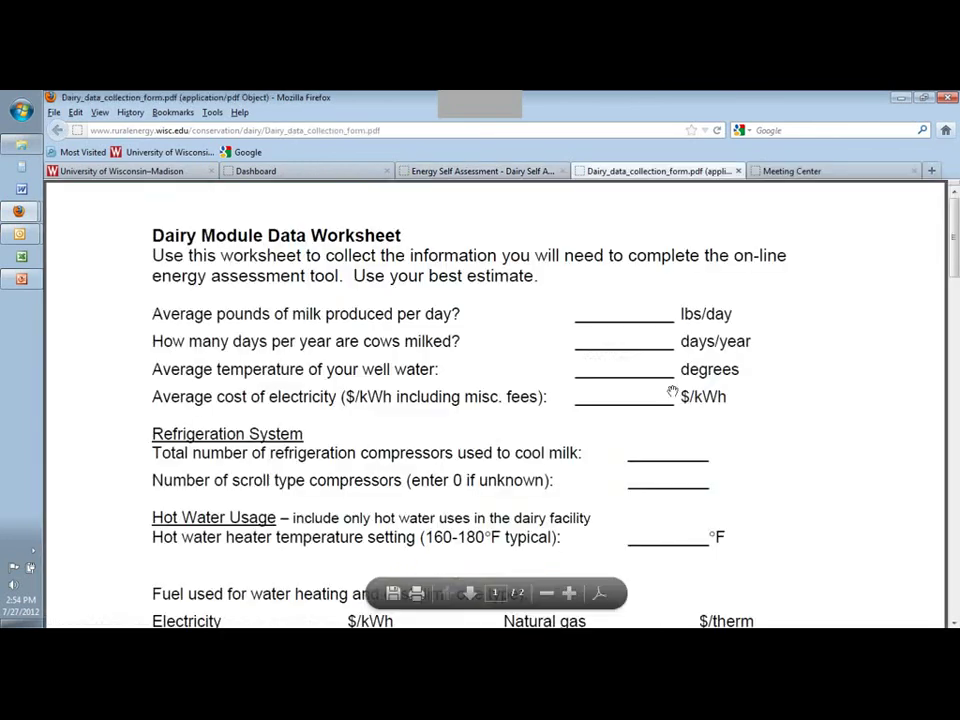
{"action": "left_click", "coordinate": [417, 594]}
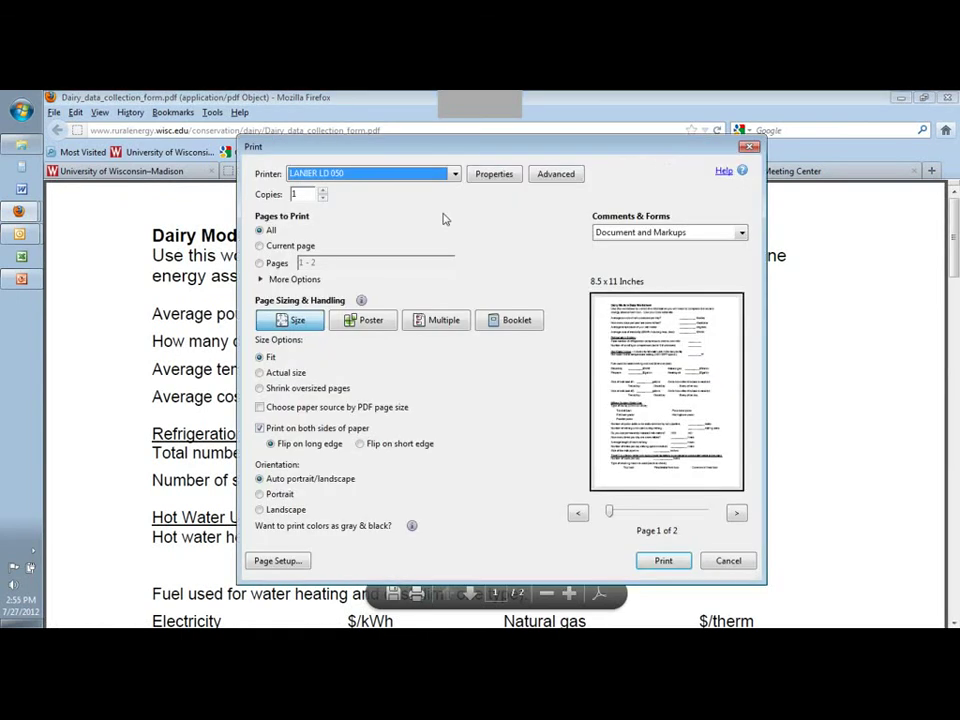
{"action": "left_click", "coordinate": [729, 561]}
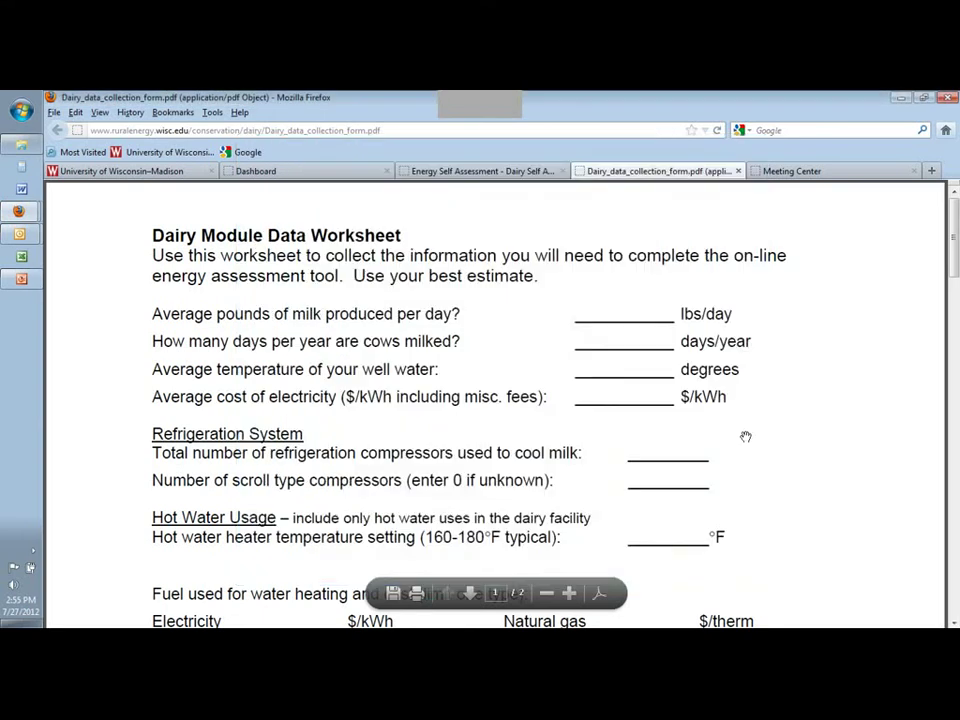
{"action": "left_click", "coordinate": [738, 171]}
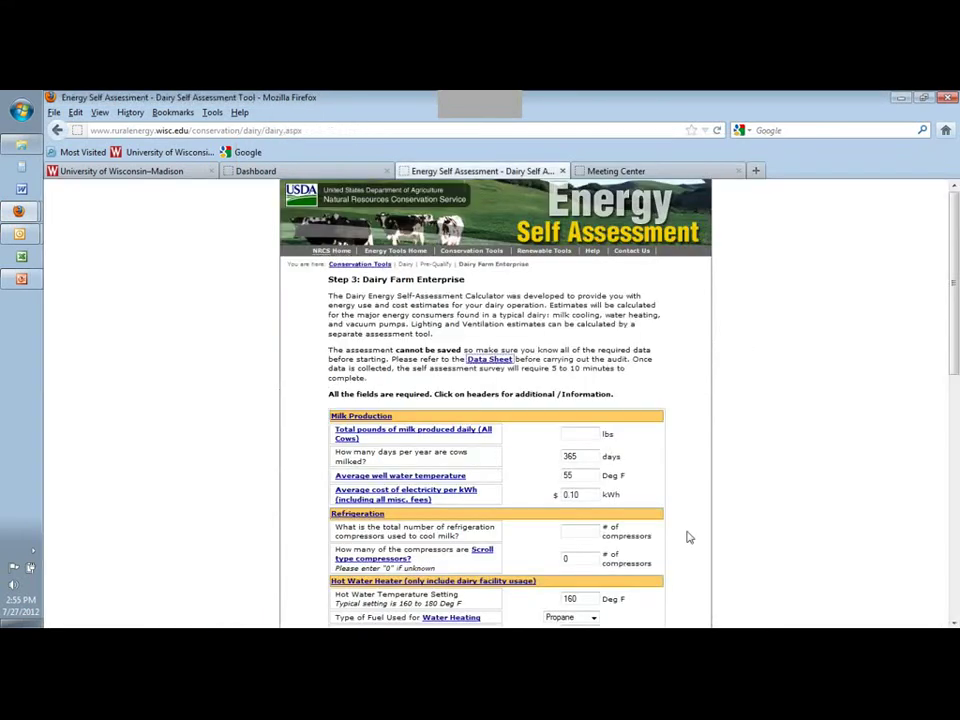
- In the milk production section, set total milk produced daily to 8000 lbs and average well water temperature to 50 Deg F
{"action": "scroll", "coordinate": [643, 407], "scroll_direction": "down", "scroll_amount": 2}
{"action": "left_click", "coordinate": [590, 305]}
{"action": "type", "text": "8000"}
{"action": "left_click", "coordinate": [656, 342]}
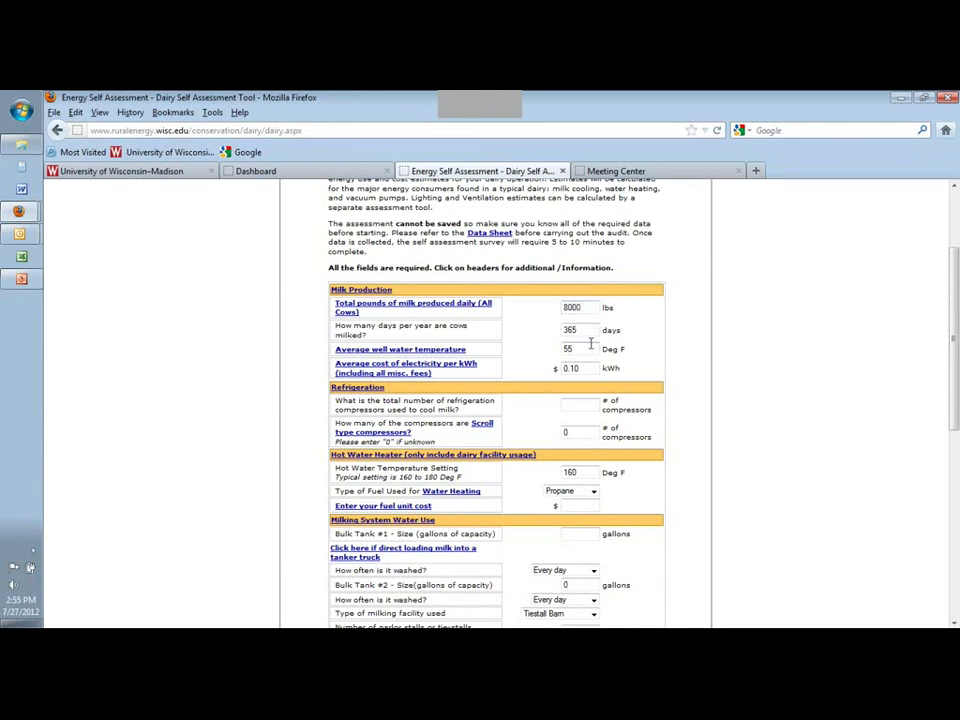
{"action": "left_click_drag", "start_coordinate": [591, 351], "coordinate": [543, 350]}
{"action": "type", "text": "50"}
- Open the average well water temperature help, enlarge it to view the ground water temperature map, and close it
{"action": "left_click", "coordinate": [432, 352]}
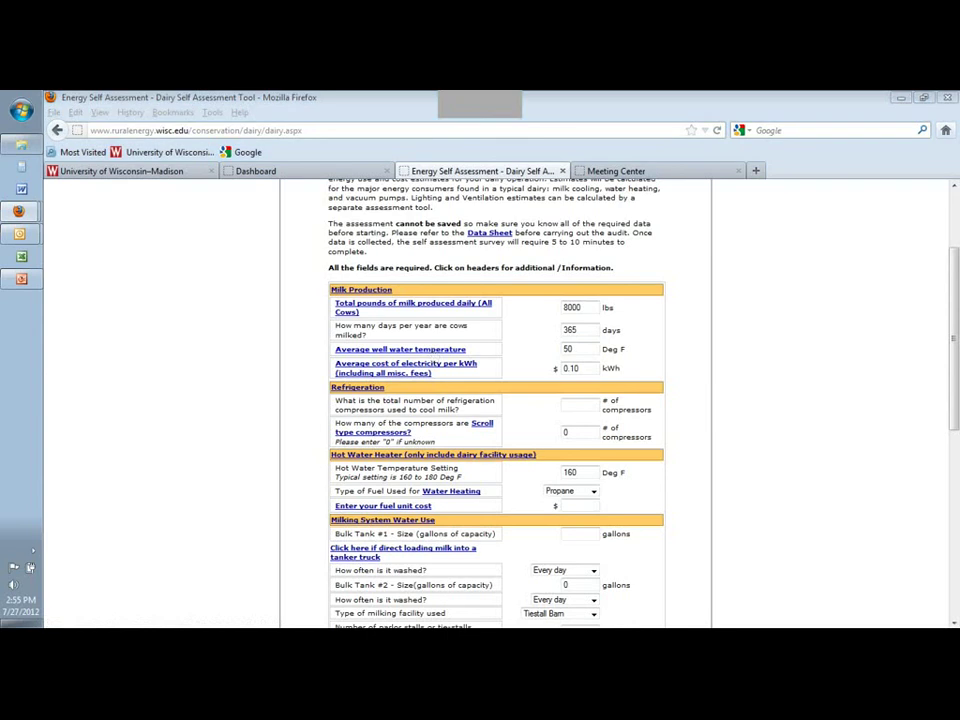
{"action": "left_click_drag", "start_coordinate": [515, 335], "coordinate": [325, 191]}
{"action": "left_click", "coordinate": [605, 189]}
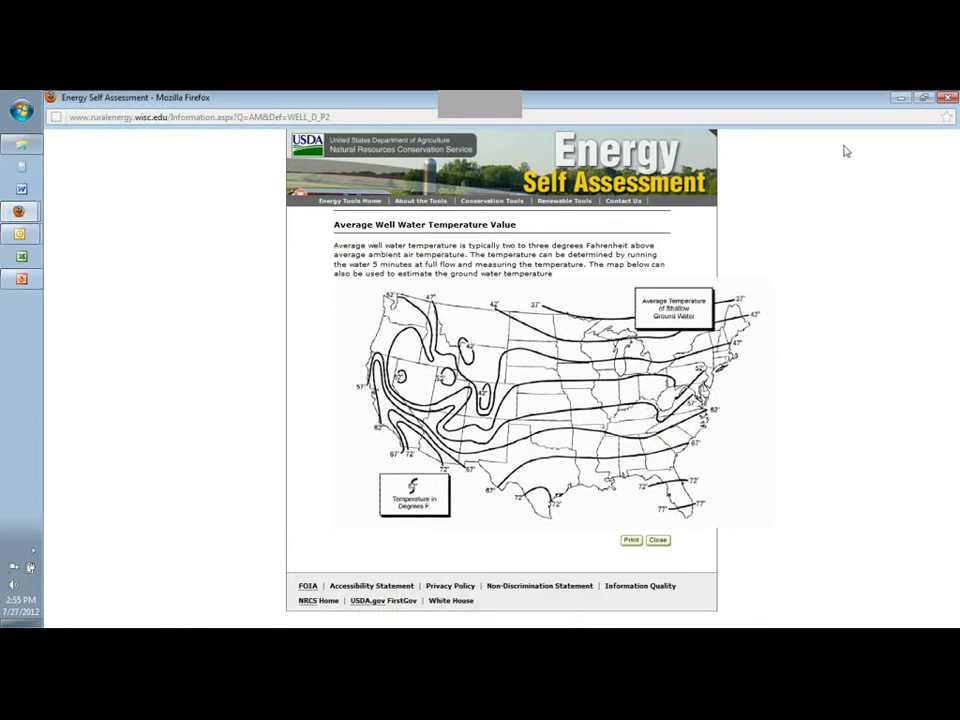
{"action": "left_click", "coordinate": [948, 101]}
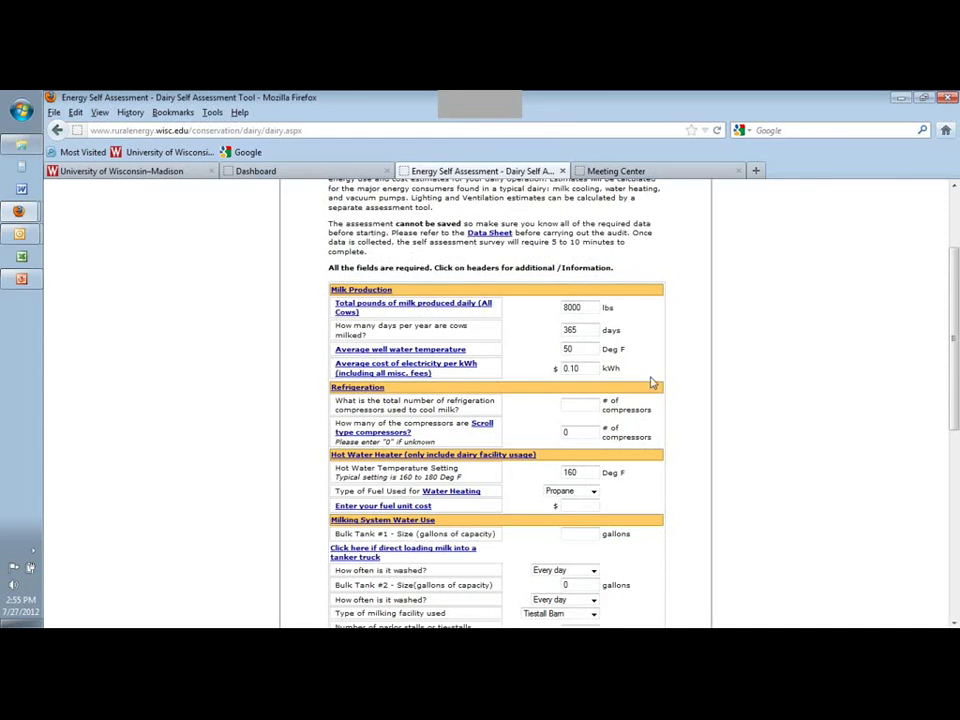
- Set the average electricity cost to $.125 per kWh and the total number of refrigeration compressors to 2
{"action": "left_click", "coordinate": [587, 368]}
{"action": "left_click_drag", "start_coordinate": [587, 368], "coordinate": [552, 373]}
{"action": "type", "text": ".125"}
{"action": "left_click", "coordinate": [570, 407]}
{"action": "left_click", "coordinate": [572, 403]}
{"action": "type", "text": "2"}
{"action": "left_click", "coordinate": [525, 434]}
- Set the hot water temperature to 150 Deg F, with Heating Oil as the water heating fuel at $3.5 per gallon
{"action": "left_click_drag", "start_coordinate": [586, 472], "coordinate": [550, 472]}
{"action": "type", "text": "15"}
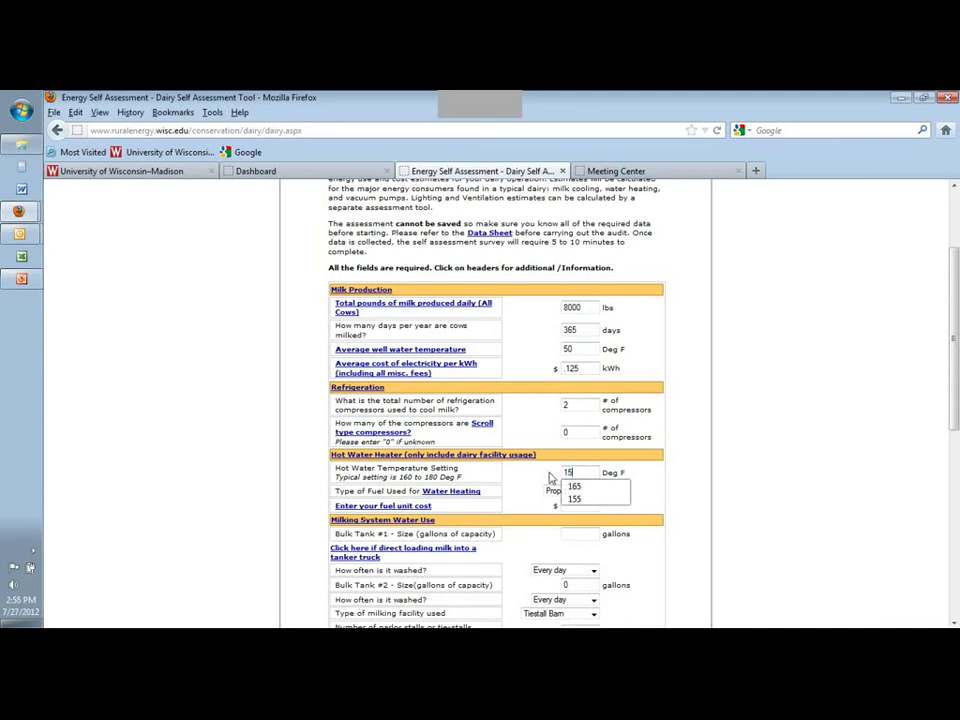
{"action": "type", "text": "0"}
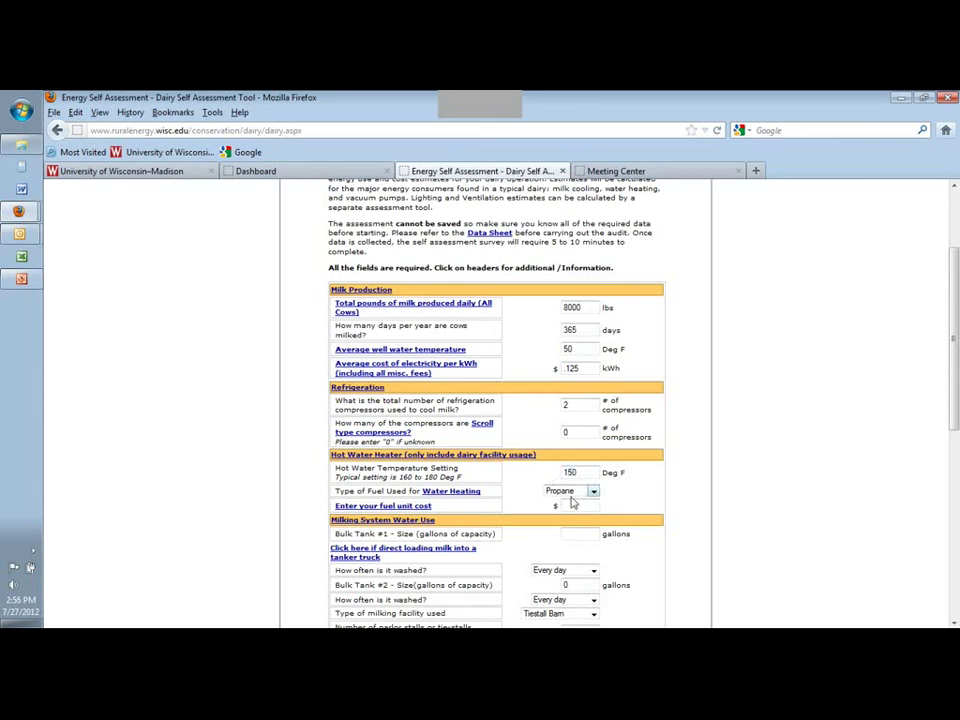
{"action": "left_click", "coordinate": [593, 492]}
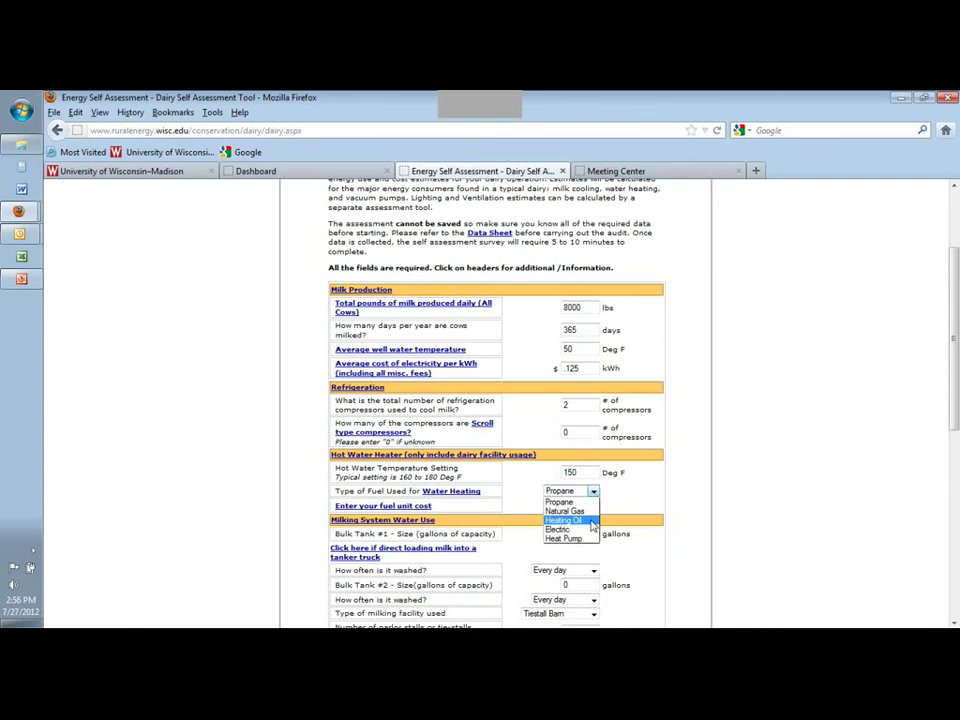
{"action": "left_click", "coordinate": [593, 521]}
{"action": "left_click", "coordinate": [592, 505]}
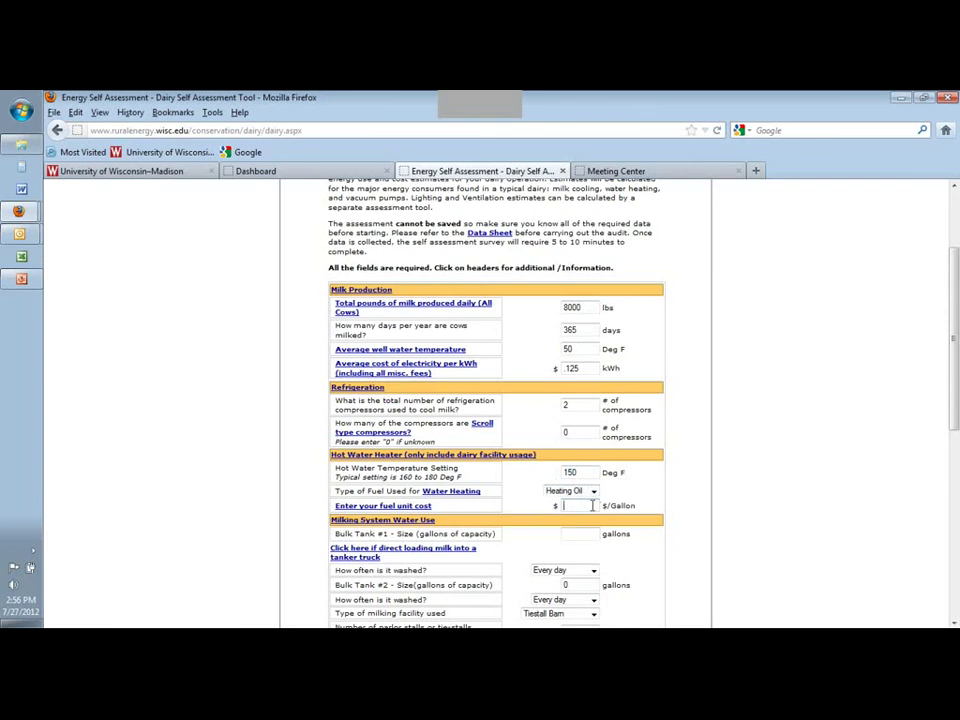
{"action": "type", "text": "3.5"}
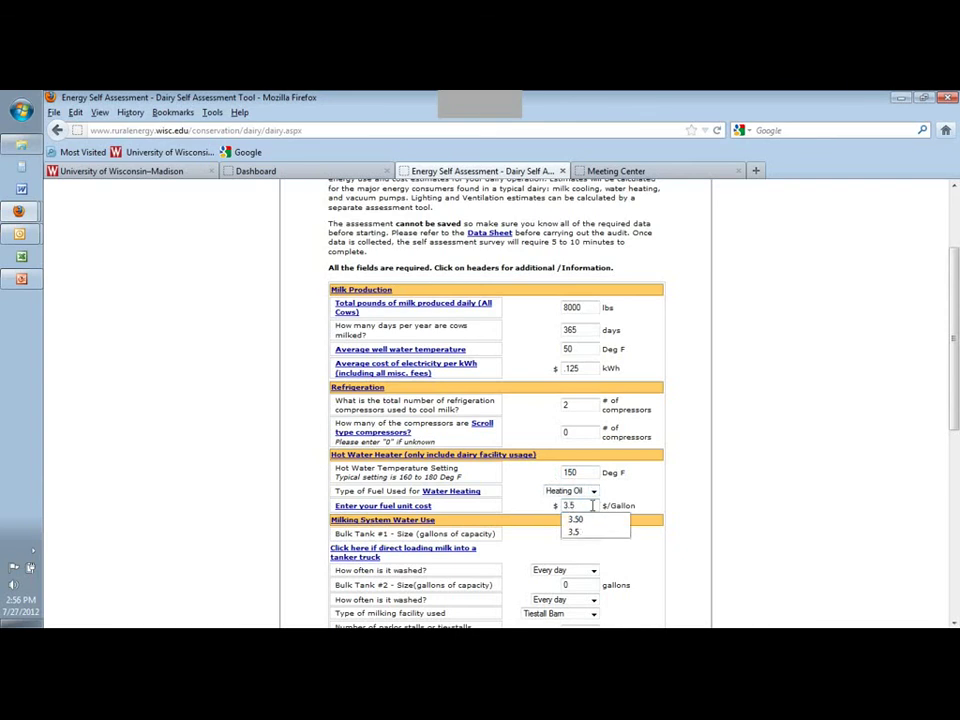
{"action": "left_click", "coordinate": [662, 562]}
- Set Bulk Tank #1 to a 2000-gallon capacity, washed every other day
{"action": "scroll", "coordinate": [660, 562], "scroll_direction": "down", "scroll_amount": 3}
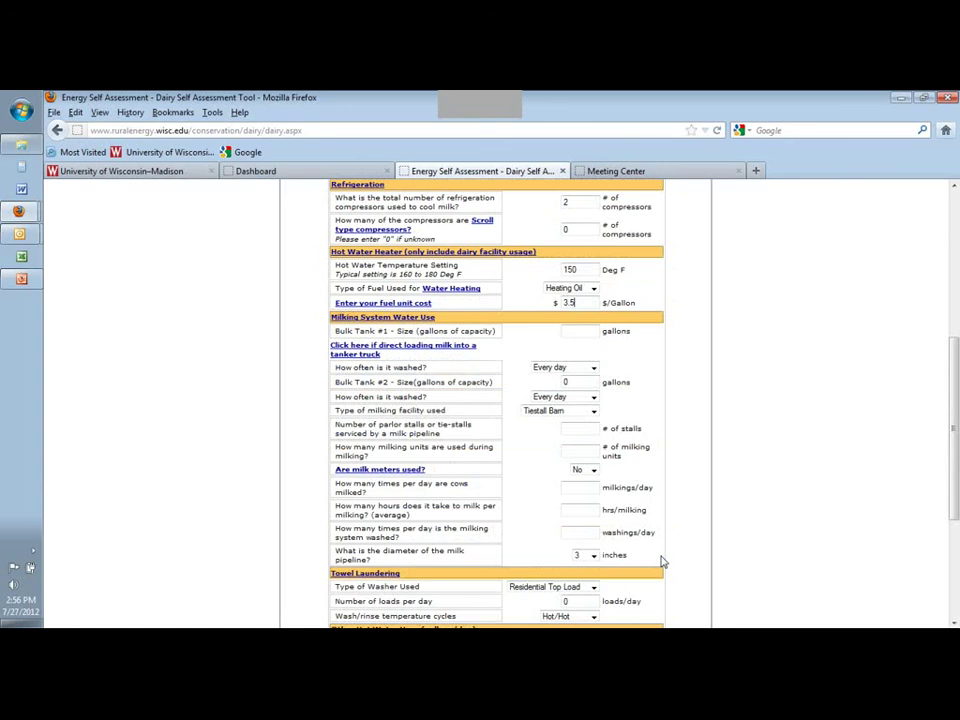
{"action": "scroll", "coordinate": [603, 303], "scroll_direction": "down", "scroll_amount": 1}
{"action": "left_click", "coordinate": [577, 282]}
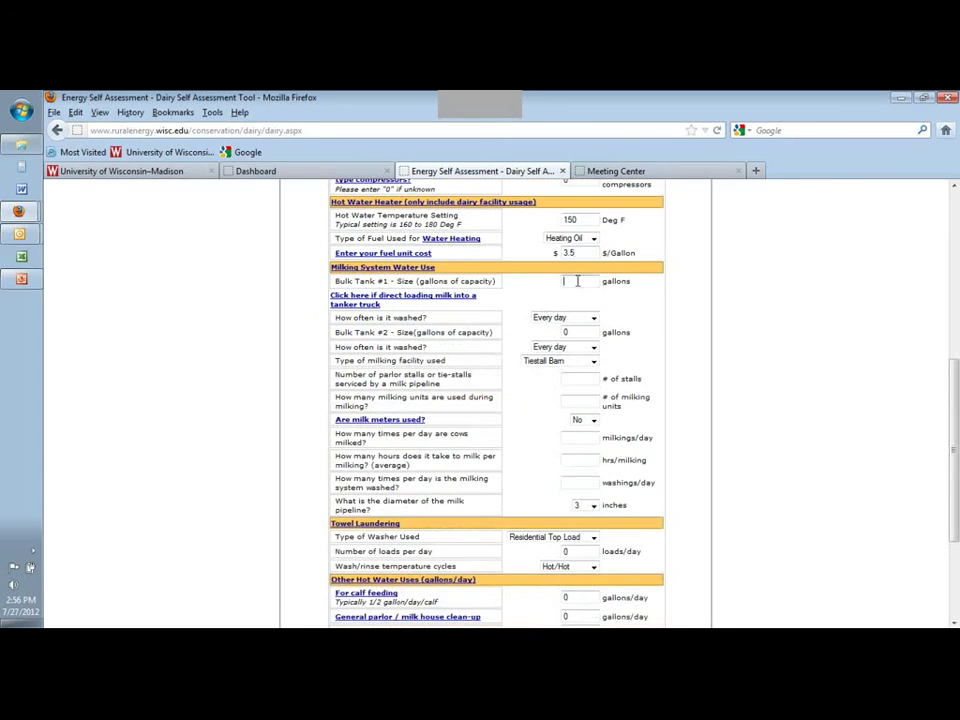
{"action": "type", "text": "2000"}
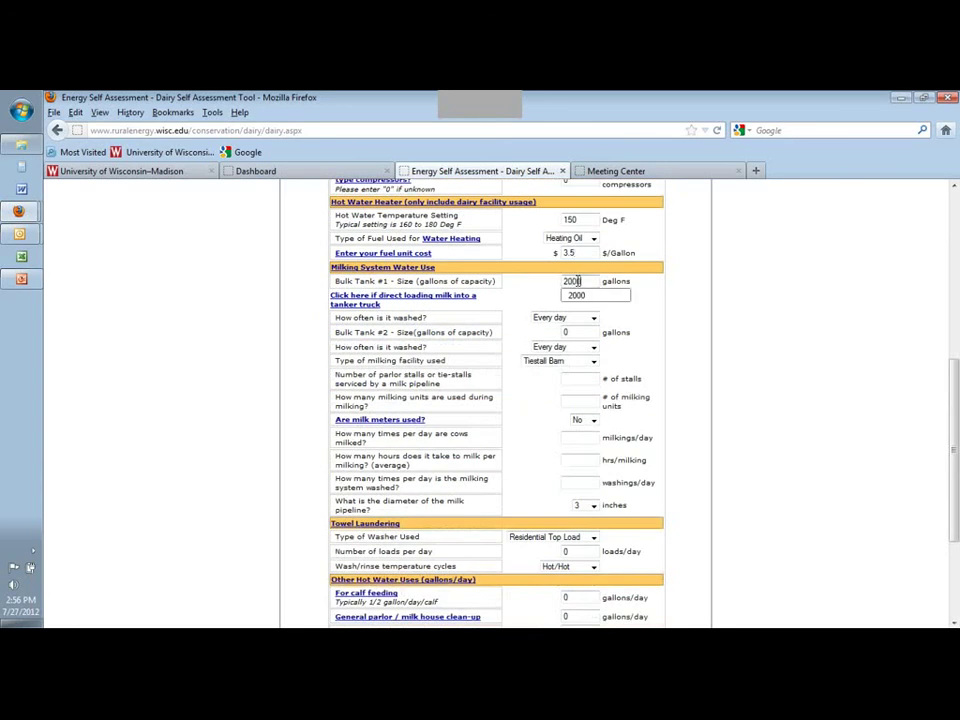
{"action": "left_click", "coordinate": [592, 319]}
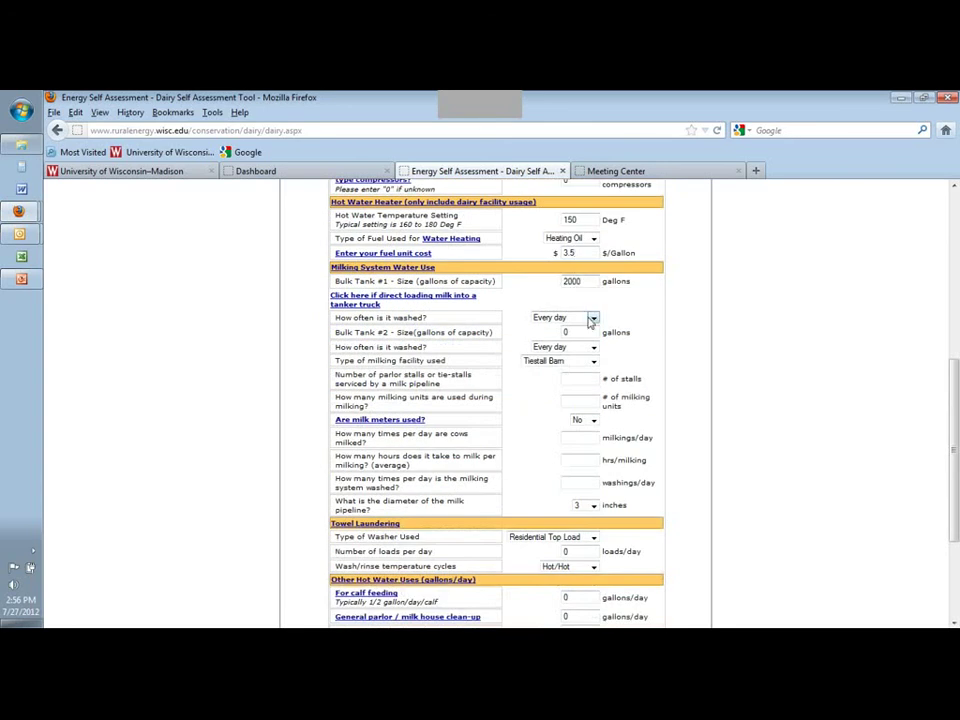
{"action": "left_click", "coordinate": [593, 319]}
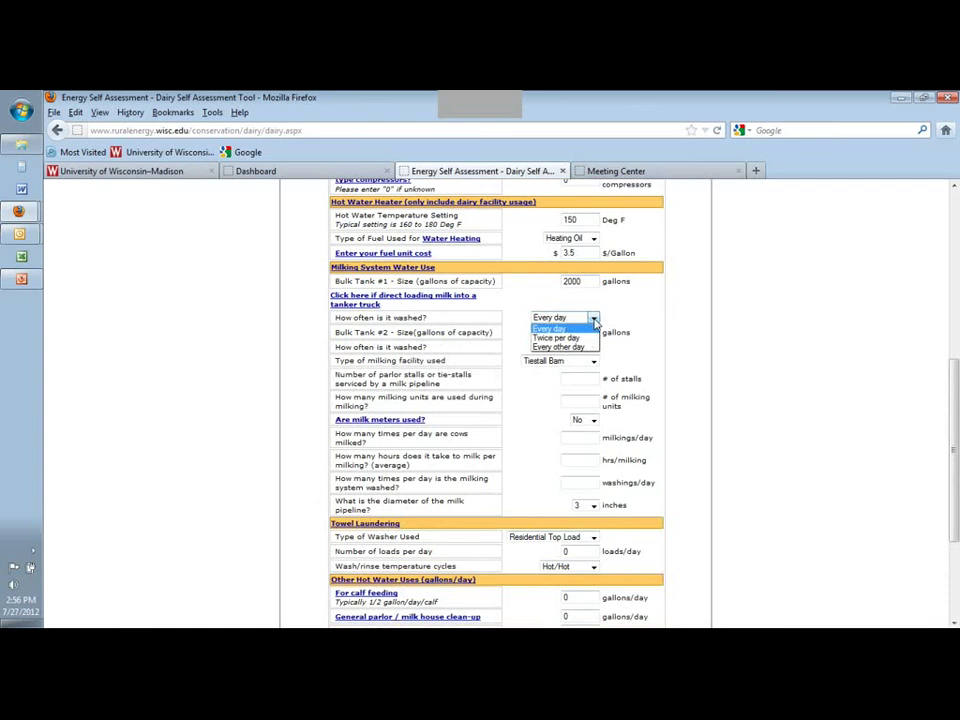
{"action": "left_click", "coordinate": [589, 347]}
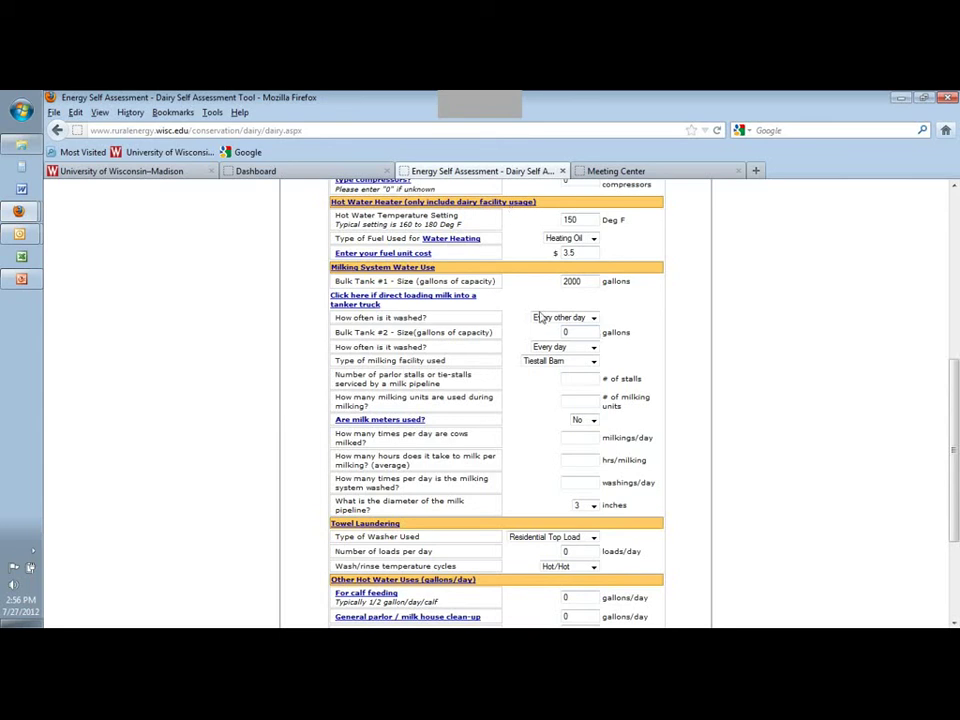
- Set the milking facility type to Para-bone Parlor with 16 stalls and 8 milking units
{"action": "left_click", "coordinate": [593, 362]}
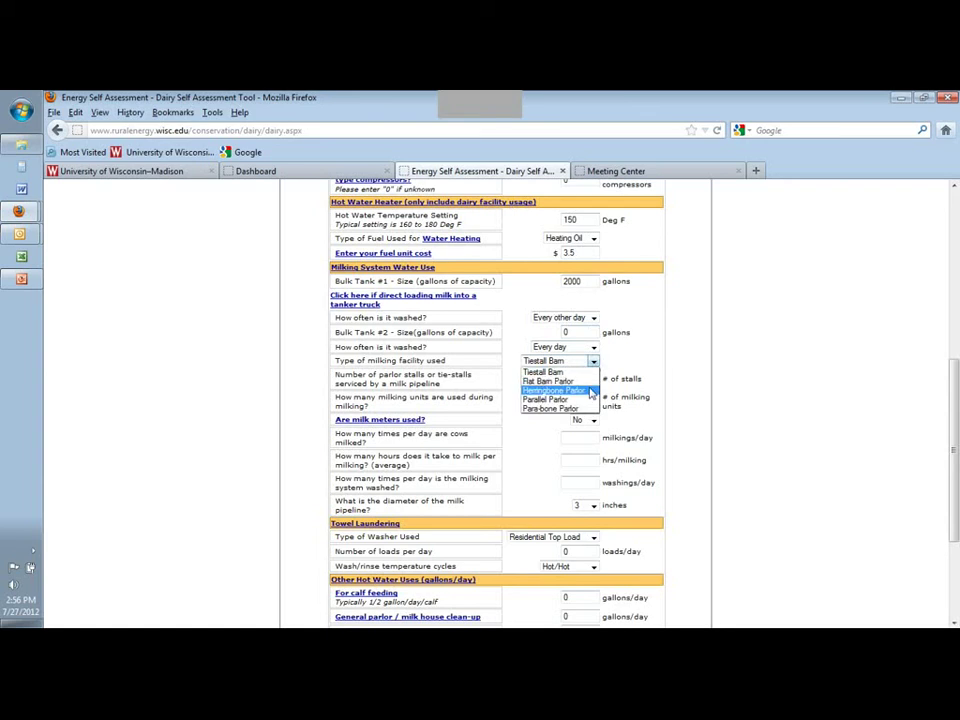
{"action": "left_click", "coordinate": [586, 410]}
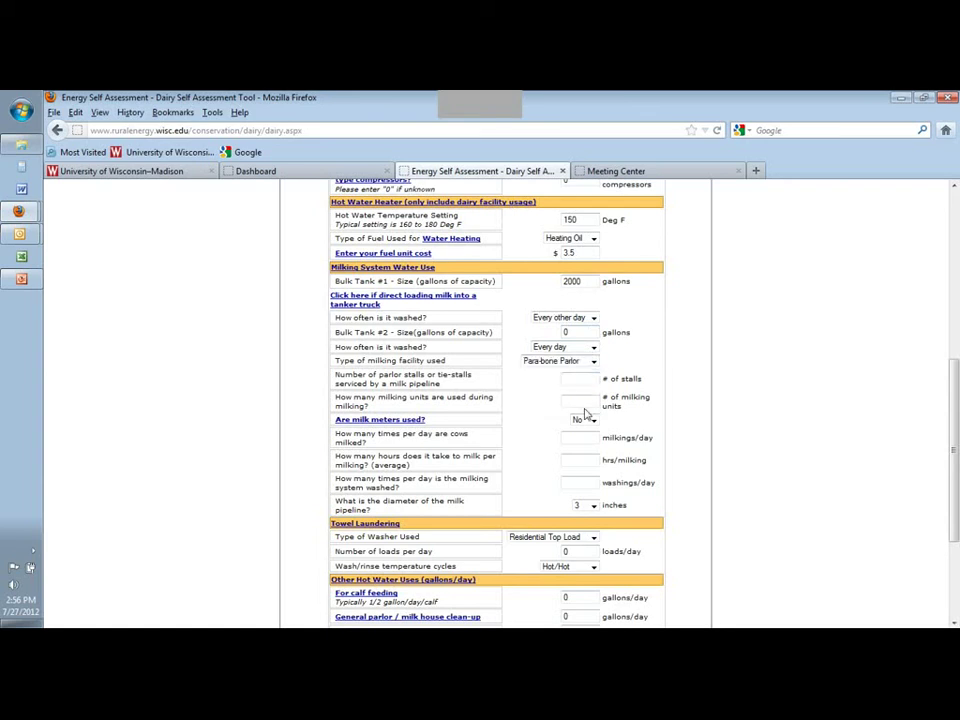
{"action": "left_click", "coordinate": [589, 377]}
{"action": "type", "text": "16"}
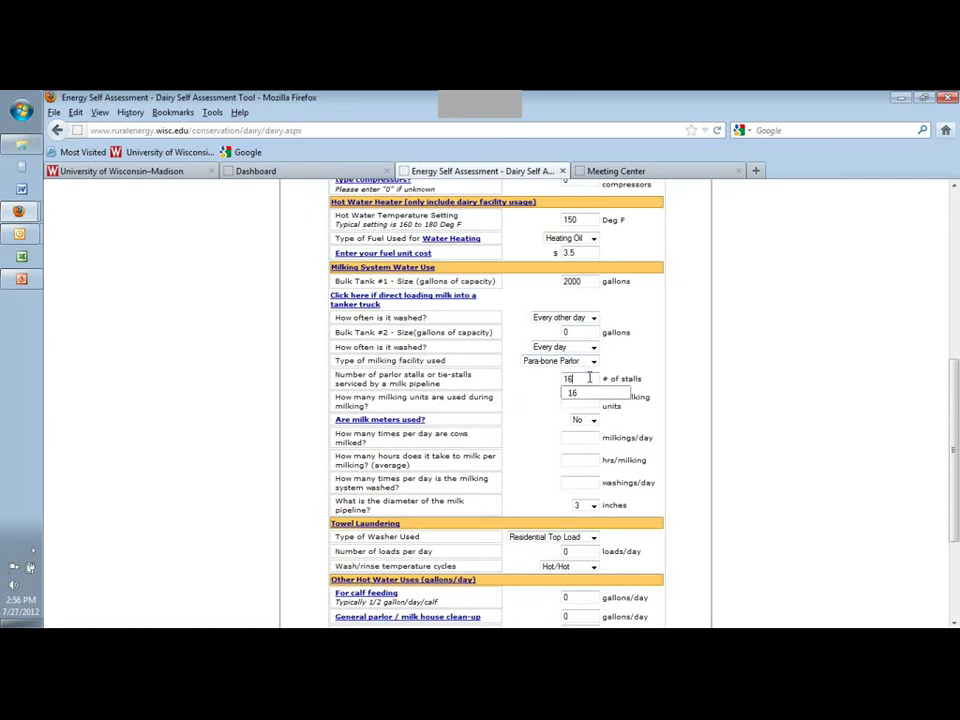
{"action": "left_click", "coordinate": [560, 393]}
{"action": "left_click", "coordinate": [573, 402]}
{"action": "type", "text": "8"}
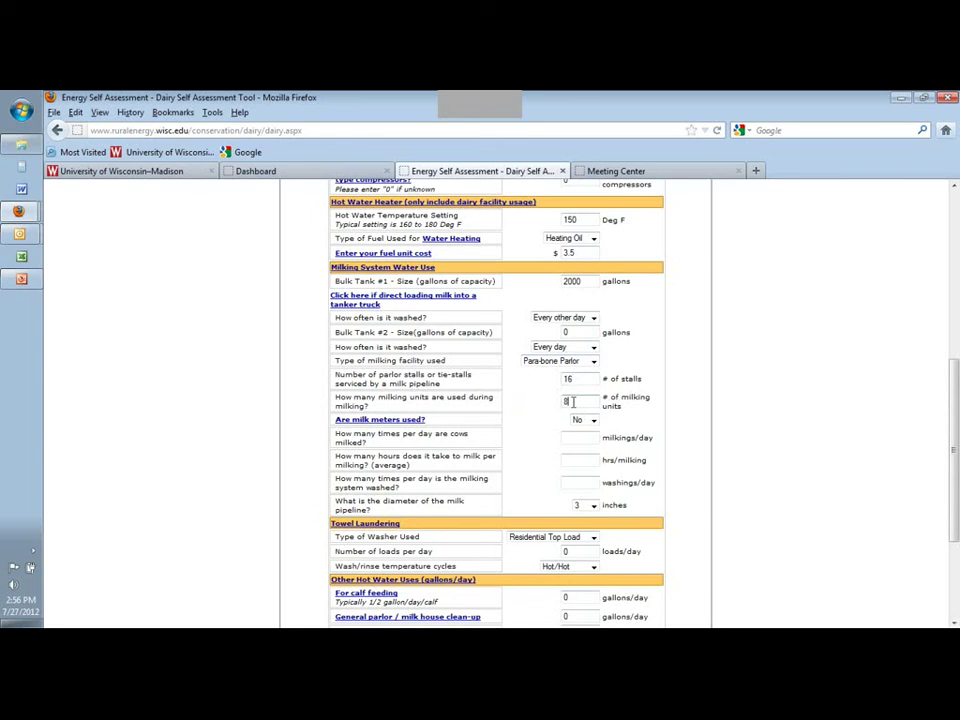
- Enter 2 milkings per day, 2.5 hours per milking and 2 system washings per day, and choose a 3-inch milk pipeline diameter
{"action": "left_click", "coordinate": [573, 441]}
{"action": "type", "text": "2"}
{"action": "left_click", "coordinate": [541, 465]}
{"action": "left_click", "coordinate": [578, 461]}
{"action": "type", "text": "2.5"}
{"action": "left_click", "coordinate": [574, 482]}
{"action": "type", "text": "2"}
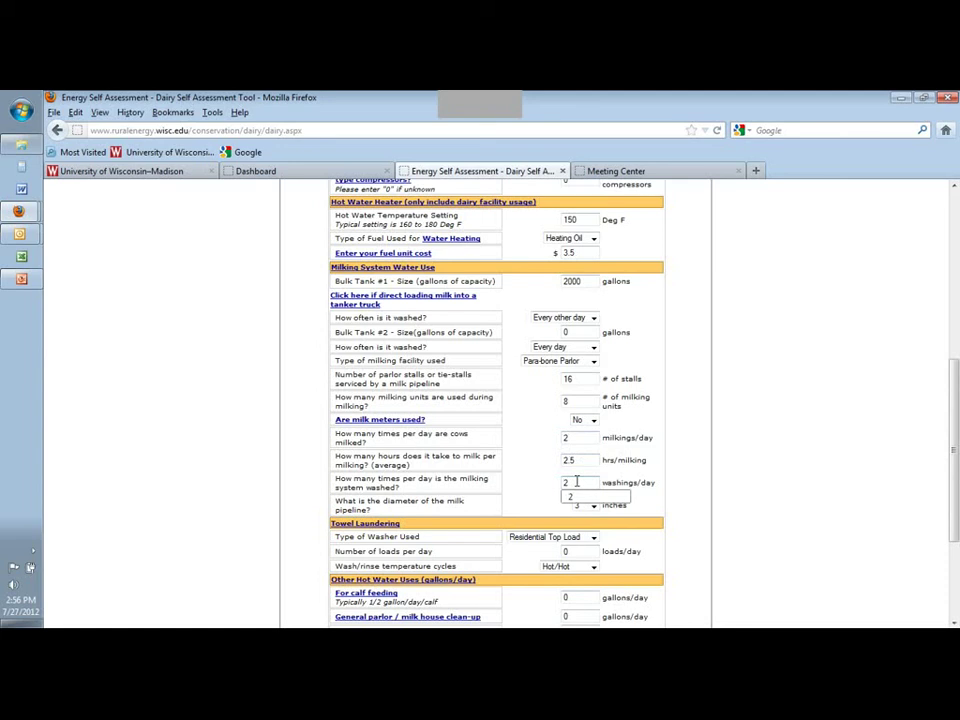
{"action": "left_click", "coordinate": [551, 491]}
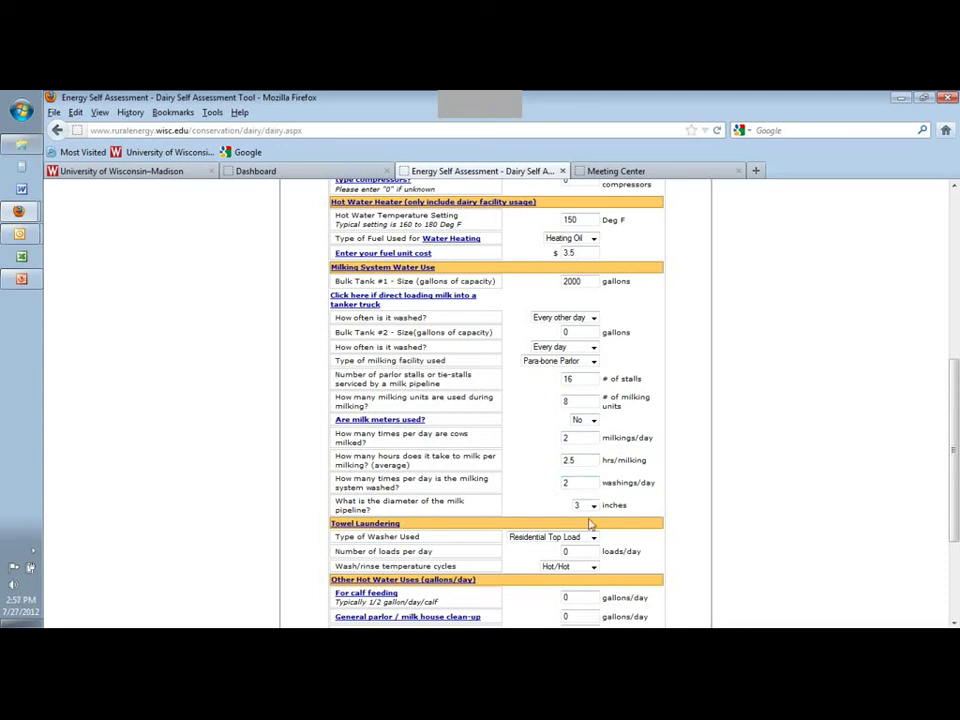
{"action": "left_click", "coordinate": [594, 506]}
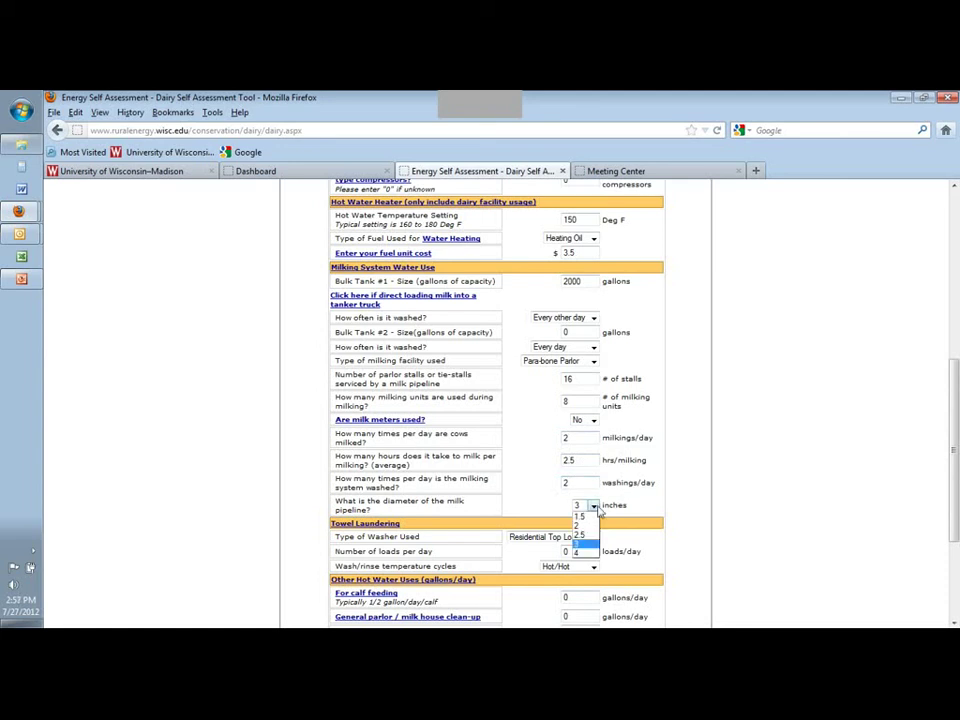
{"action": "left_click", "coordinate": [594, 543]}
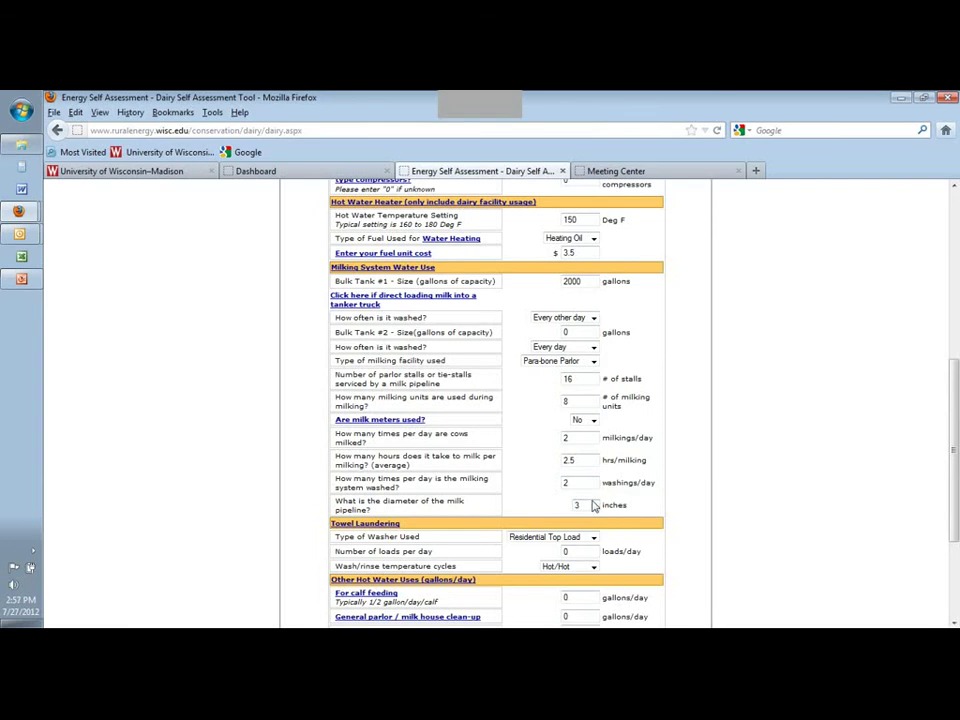
- Fill in Towel Laundering with a Residential Front Load washer, 2 loads per day and Hot/Warm wash/rinse temperature cycles
{"action": "left_click_drag", "start_coordinate": [955, 494], "coordinate": [957, 563]}
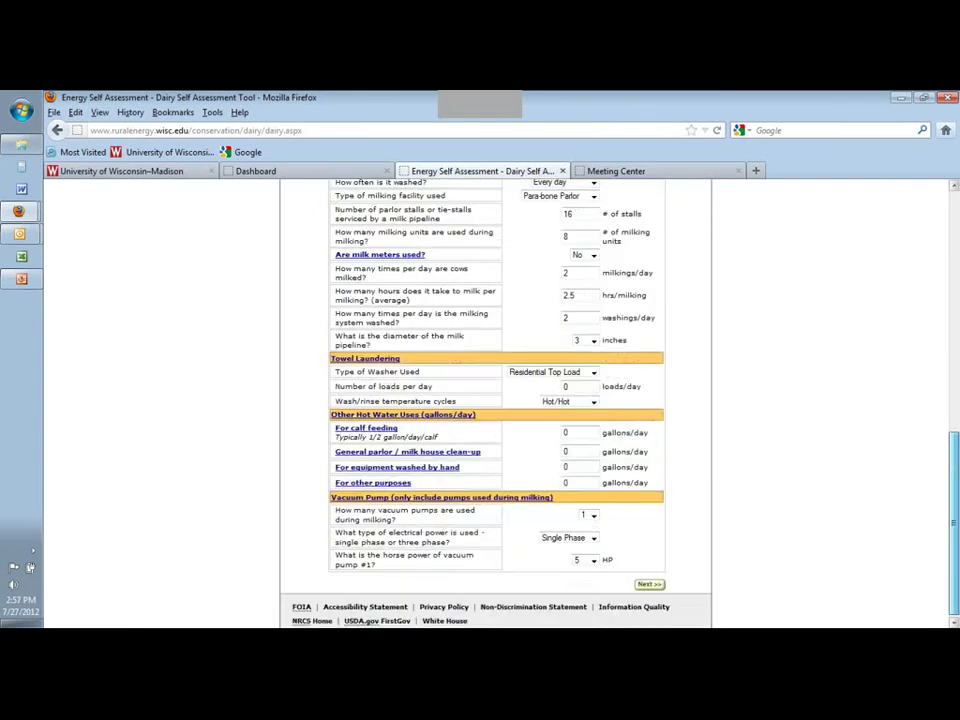
{"action": "left_click", "coordinate": [593, 373]}
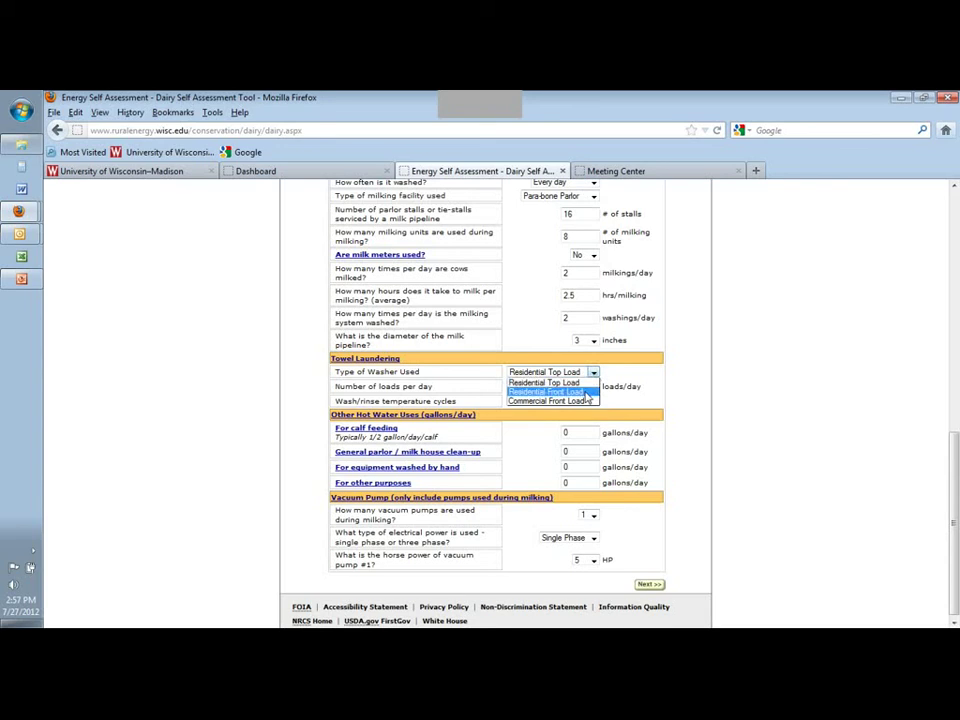
{"action": "left_click", "coordinate": [586, 392]}
{"action": "left_click_drag", "start_coordinate": [590, 386], "coordinate": [563, 386]}
{"action": "type", "text": "3"}
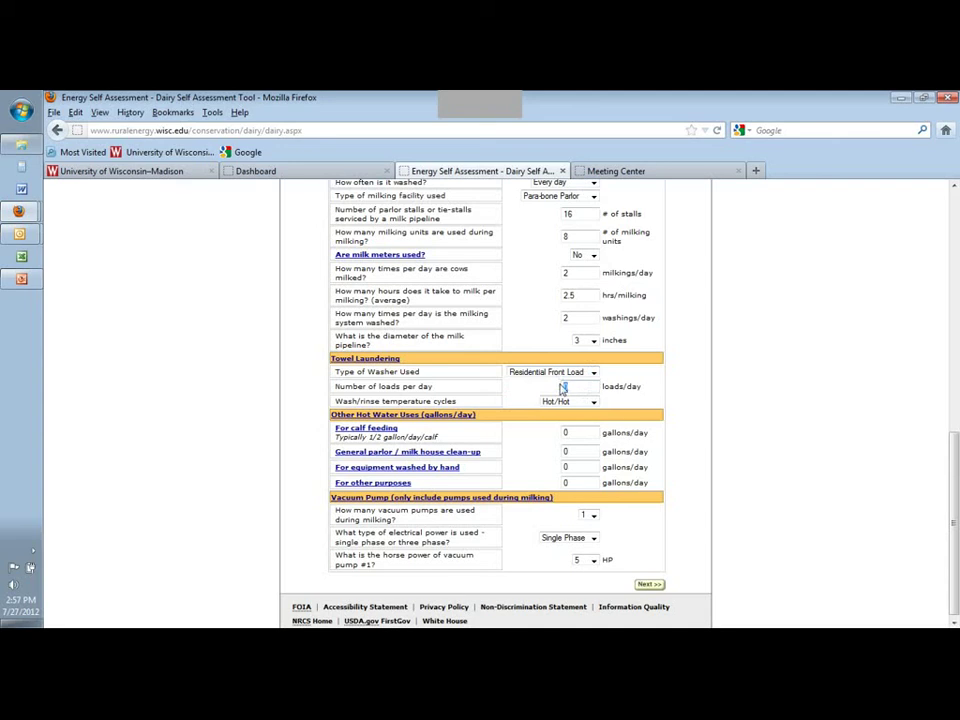
{"action": "key", "text": "BackSpace"}
{"action": "type", "text": "2"}
{"action": "left_click", "coordinate": [528, 391]}
{"action": "left_click", "coordinate": [593, 402]}
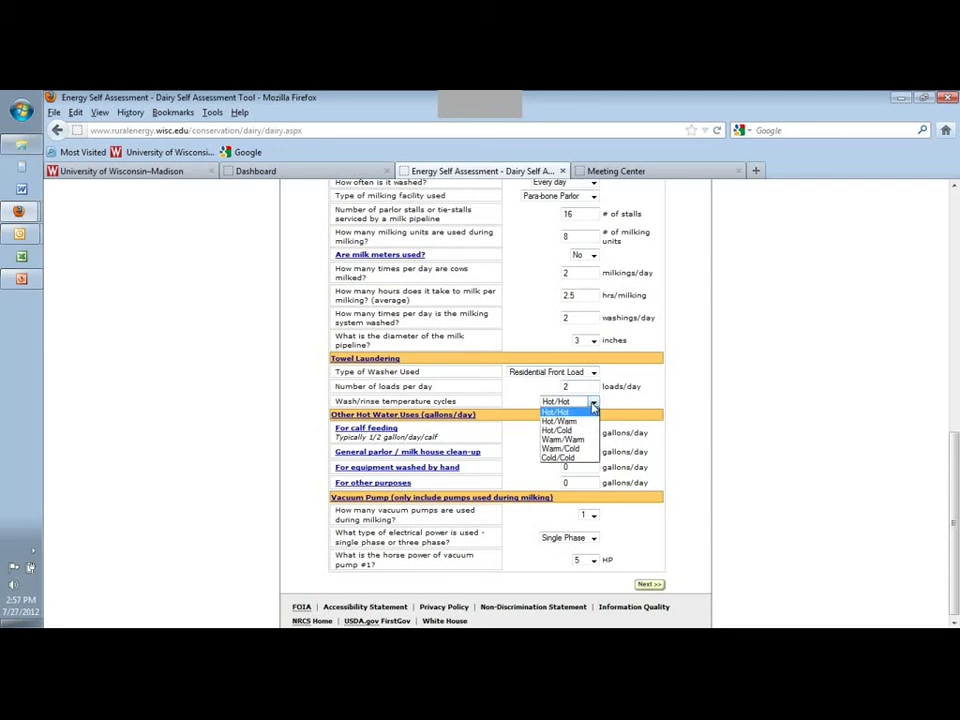
{"action": "left_click", "coordinate": [589, 421]}
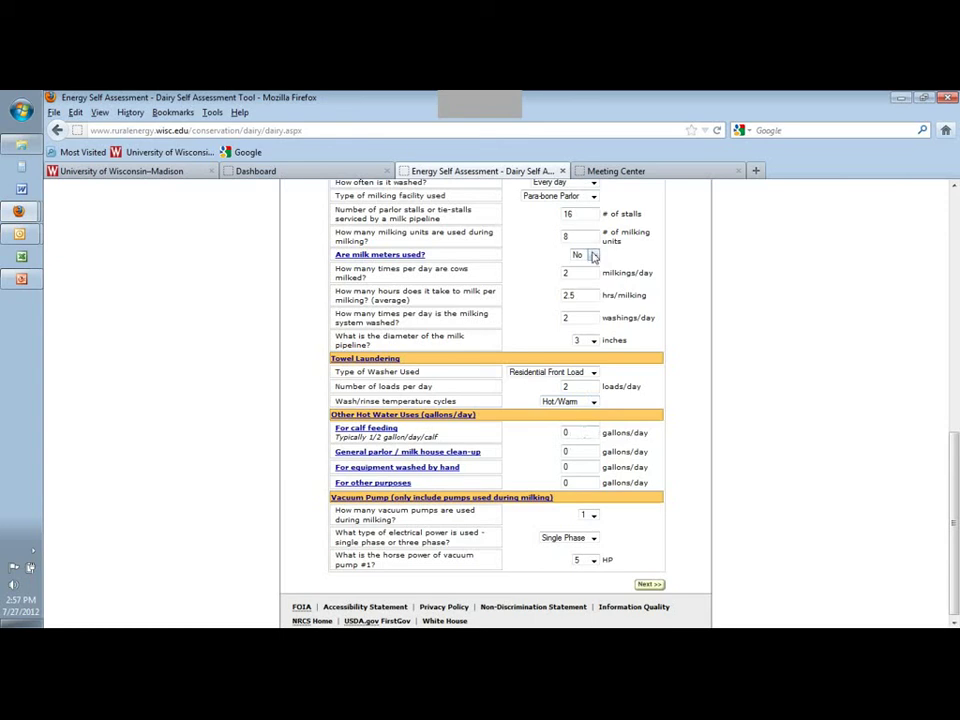
- Enter other hot water uses of 3 gallons/day for calf feeding, 5 for general parlor clean-up and 3 for equipment washed by hand
{"action": "left_click_drag", "start_coordinate": [585, 433], "coordinate": [554, 428]}
{"action": "type", "text": "3"}
{"action": "left_click", "coordinate": [544, 455]}
{"action": "left_click", "coordinate": [581, 452]}
{"action": "type", "text": "5"}
{"action": "left_click", "coordinate": [580, 479]}
{"action": "left_click_drag", "start_coordinate": [577, 468], "coordinate": [537, 467]}
{"action": "type", "text": "3"}
- Specify one vacuum pump with 10 HP for pump #1 and continue to the dairy farm analysis
{"action": "left_click", "coordinate": [593, 516]}
{"action": "left_click", "coordinate": [601, 525]}
{"action": "left_click", "coordinate": [593, 560]}
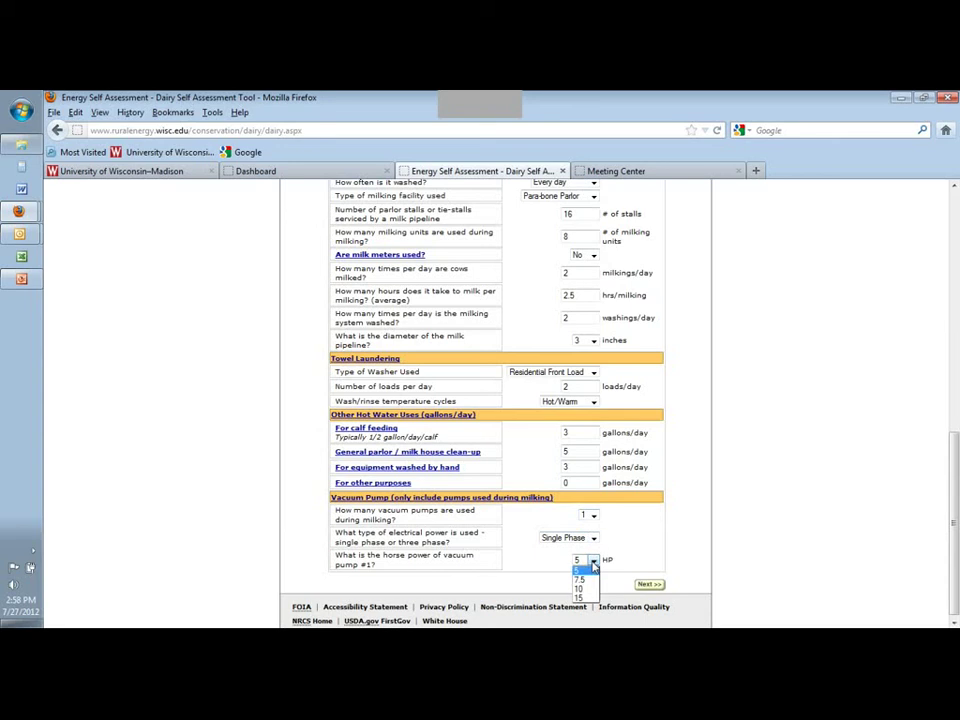
{"action": "left_click", "coordinate": [584, 589]}
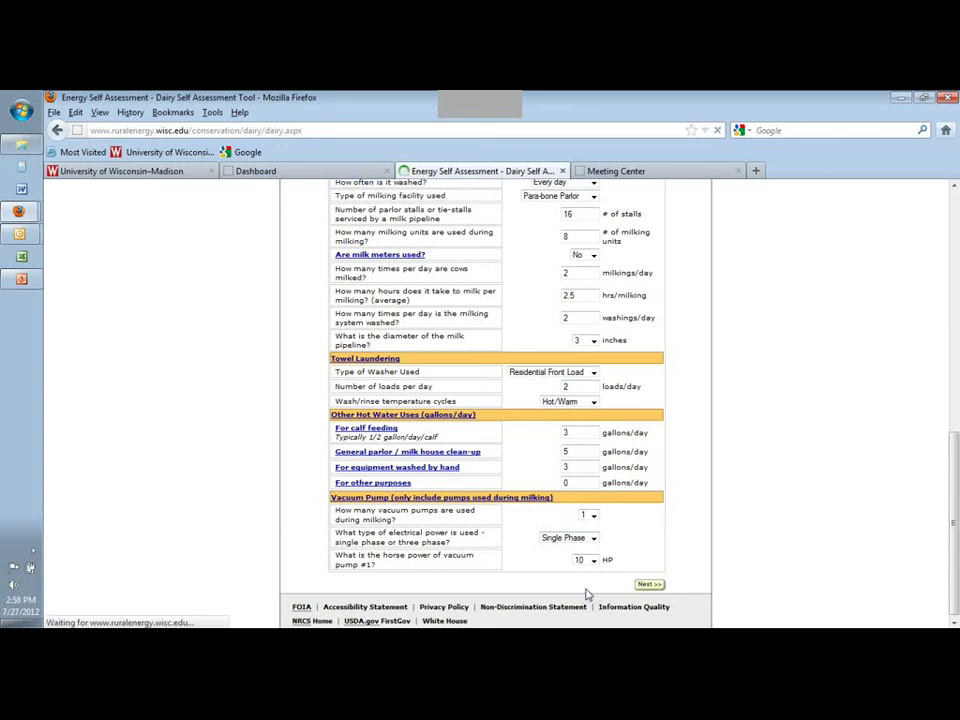
{"action": "left_click", "coordinate": [649, 585]}
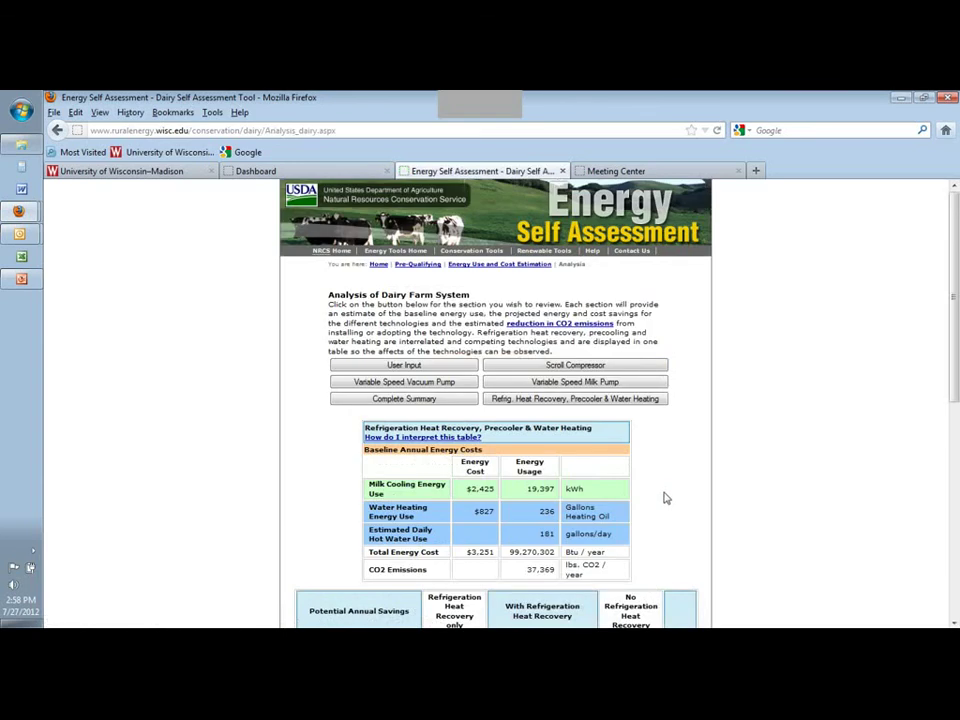
- Review the baseline energy costs and potential annual savings for refrigeration heat recovery, precooler and water heating
{"action": "scroll", "coordinate": [665, 495], "scroll_direction": "down", "scroll_amount": 2}
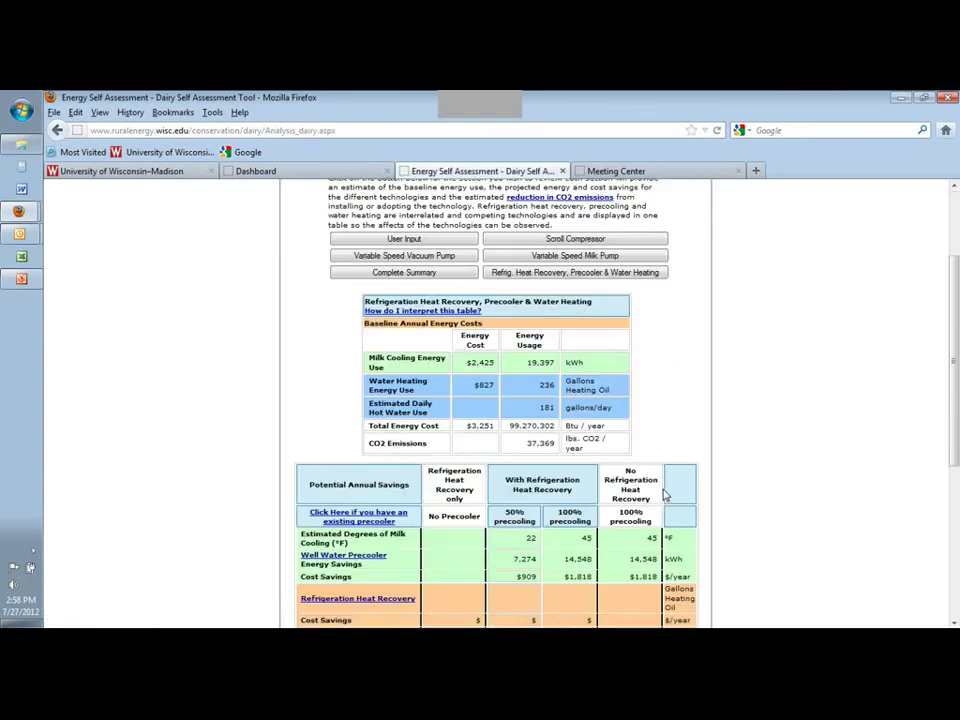
{"action": "scroll", "coordinate": [452, 422], "scroll_direction": "down", "scroll_amount": 1}
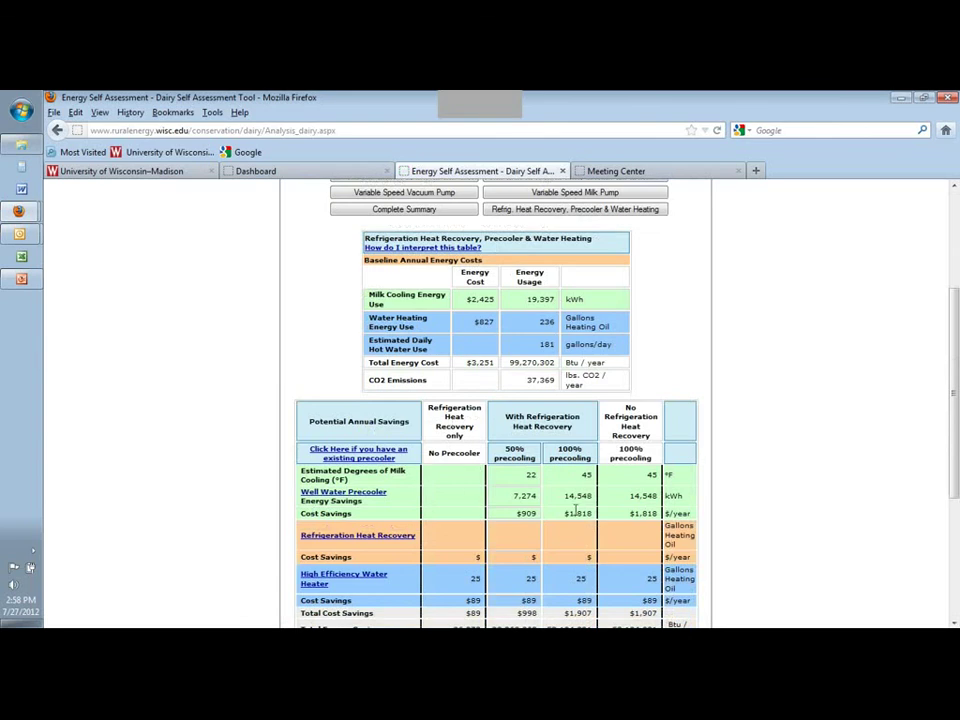
{"action": "scroll", "coordinate": [652, 524], "scroll_direction": "down", "scroll_amount": 2}
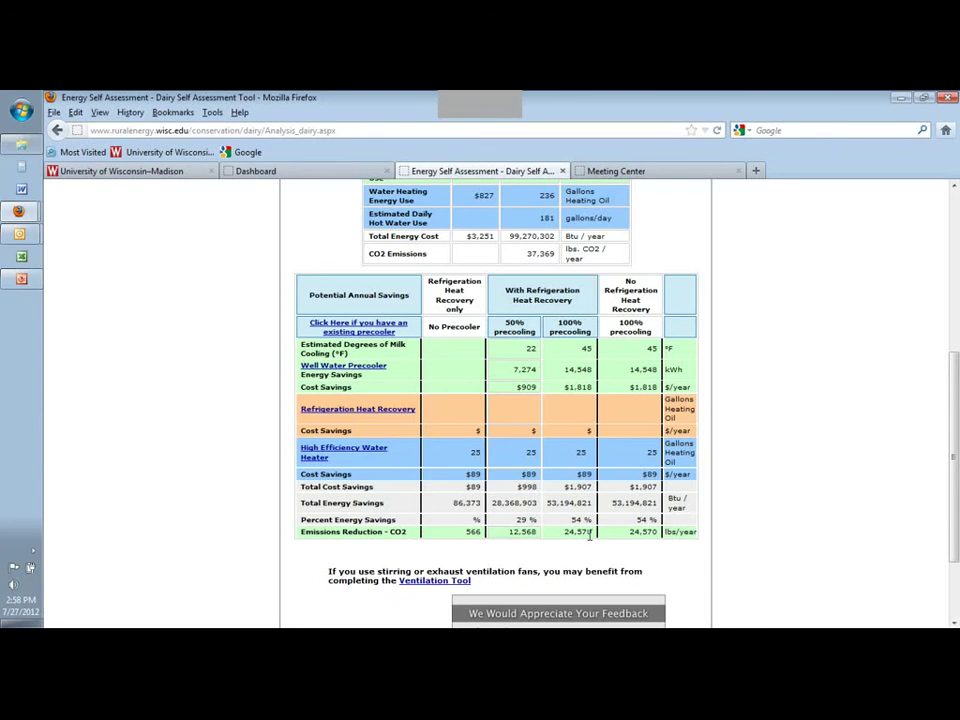
{"action": "scroll", "coordinate": [590, 535], "scroll_direction": "down", "scroll_amount": 1}
{"action": "scroll", "coordinate": [590, 535], "scroll_direction": "up", "scroll_amount": 1}
{"action": "scroll", "coordinate": [590, 535], "scroll_direction": "up", "scroll_amount": 5}
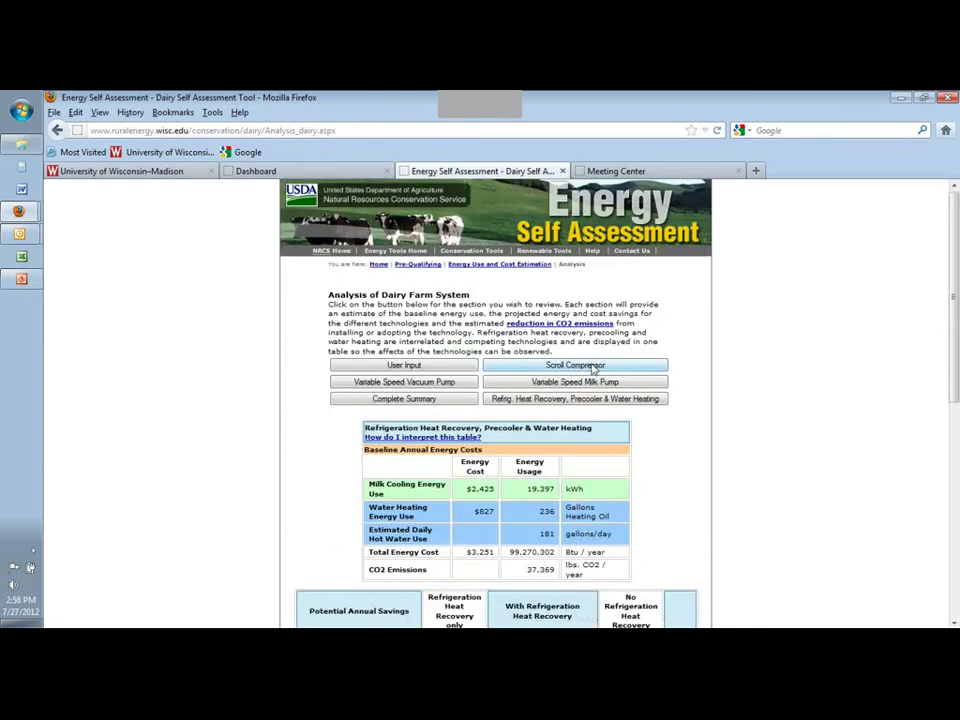
- Display the Variable Speed Vacuum Pump analysis and review its savings, payback and the options at the end of the page
{"action": "left_click", "coordinate": [416, 386]}
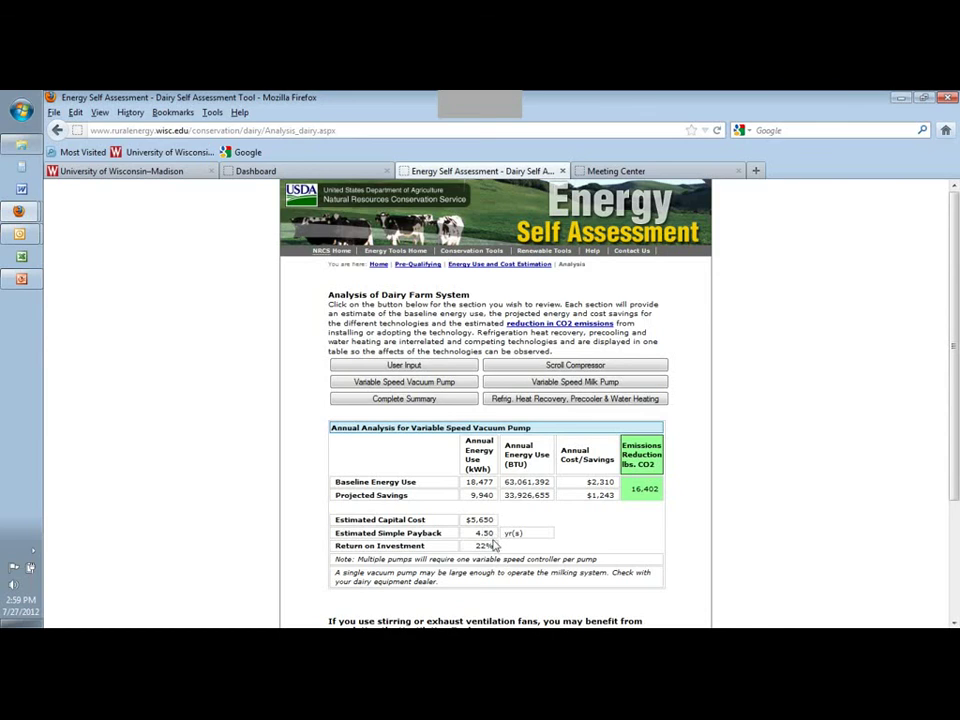
{"action": "scroll", "coordinate": [495, 556], "scroll_direction": "down", "scroll_amount": 3}
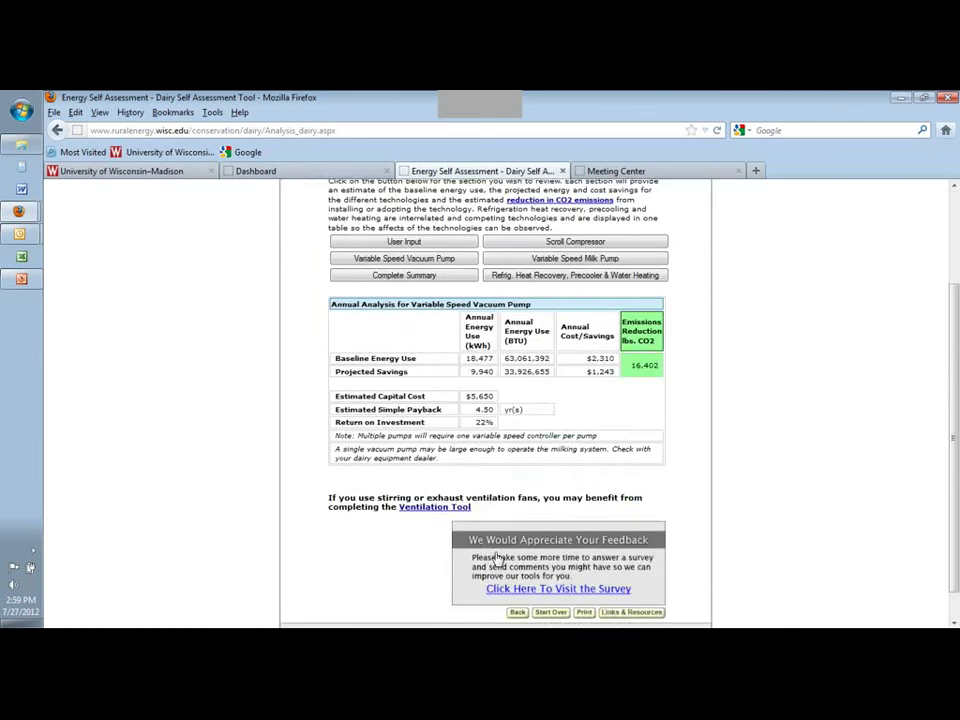
{"action": "scroll", "coordinate": [497, 556], "scroll_direction": "down", "scroll_amount": 1}
{"action": "scroll", "coordinate": [460, 560], "scroll_direction": "down", "scroll_amount": 1}
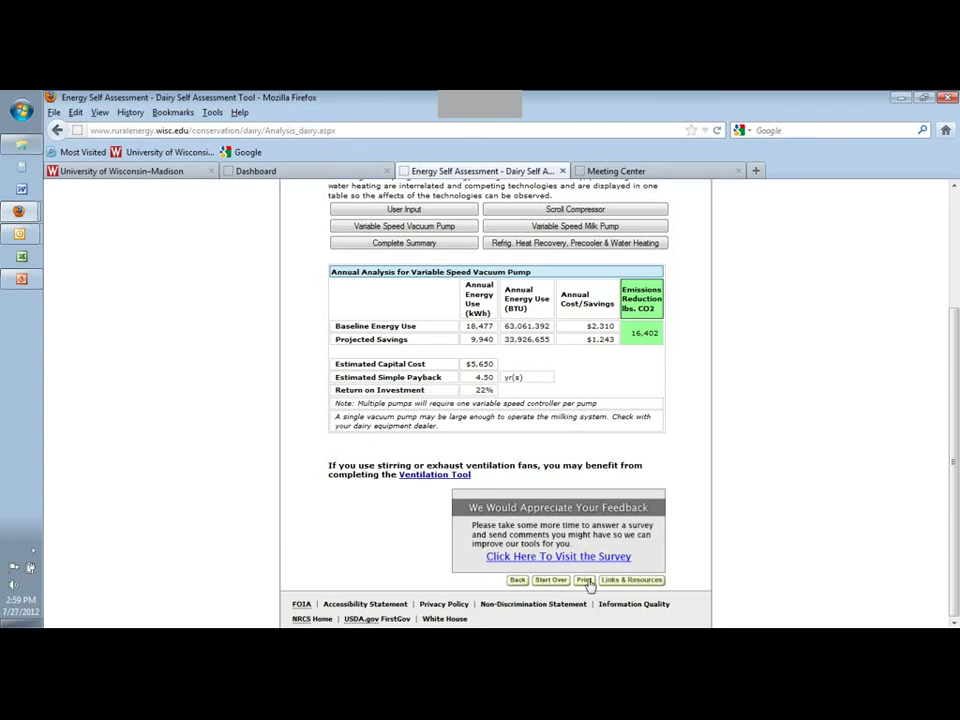
- Open the dairy module's Links & Resources page, look through its publications and grant programs, and close it
{"action": "left_click", "coordinate": [638, 582]}
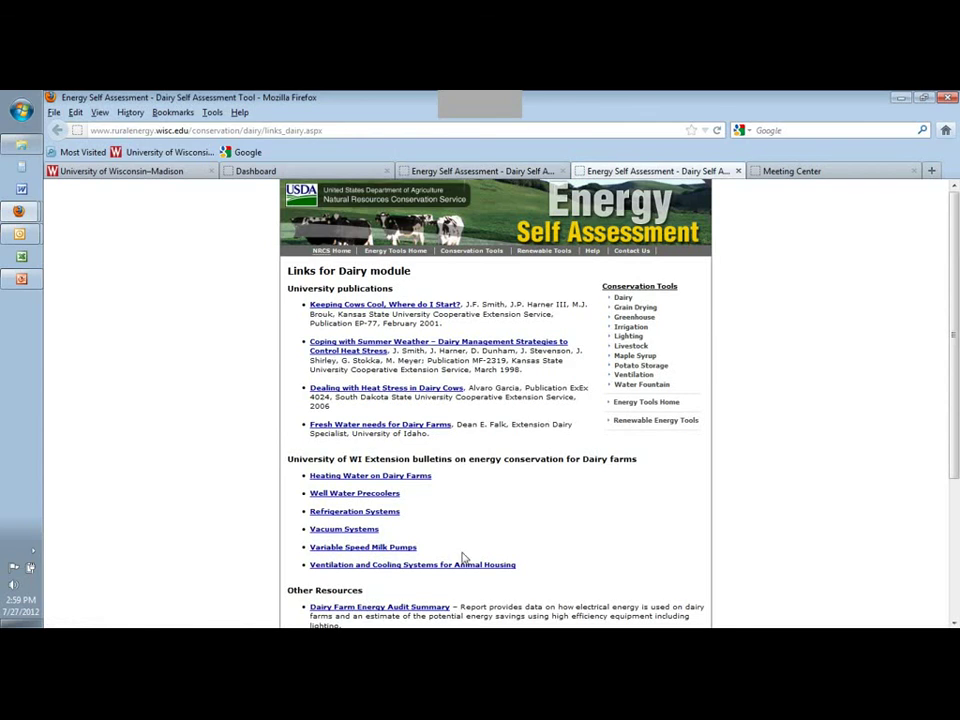
{"action": "scroll", "coordinate": [463, 557], "scroll_direction": "down", "scroll_amount": 3}
{"action": "scroll", "coordinate": [463, 557], "scroll_direction": "down", "scroll_amount": 1}
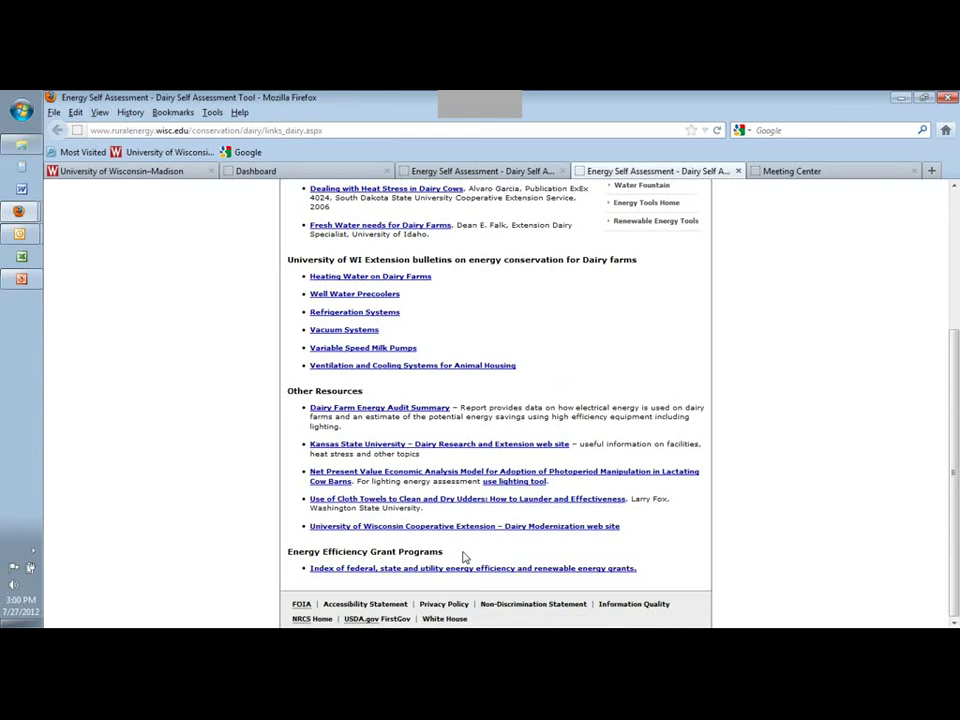
{"action": "scroll", "coordinate": [463, 557], "scroll_direction": "up", "scroll_amount": 2}
{"action": "scroll", "coordinate": [463, 557], "scroll_direction": "up", "scroll_amount": 2}
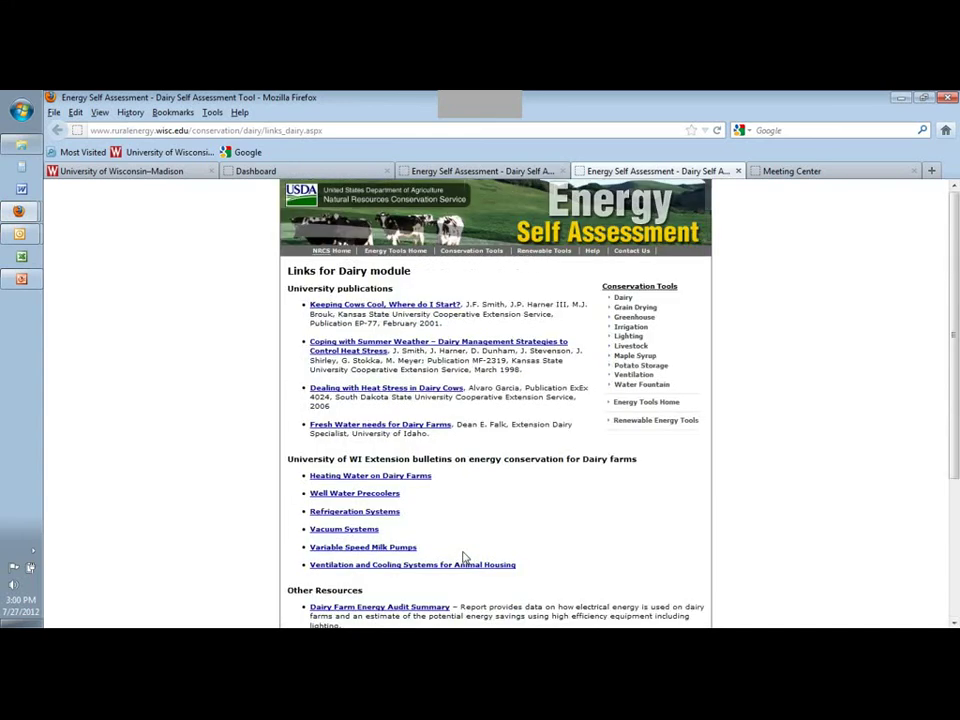
{"action": "left_click", "coordinate": [738, 171]}
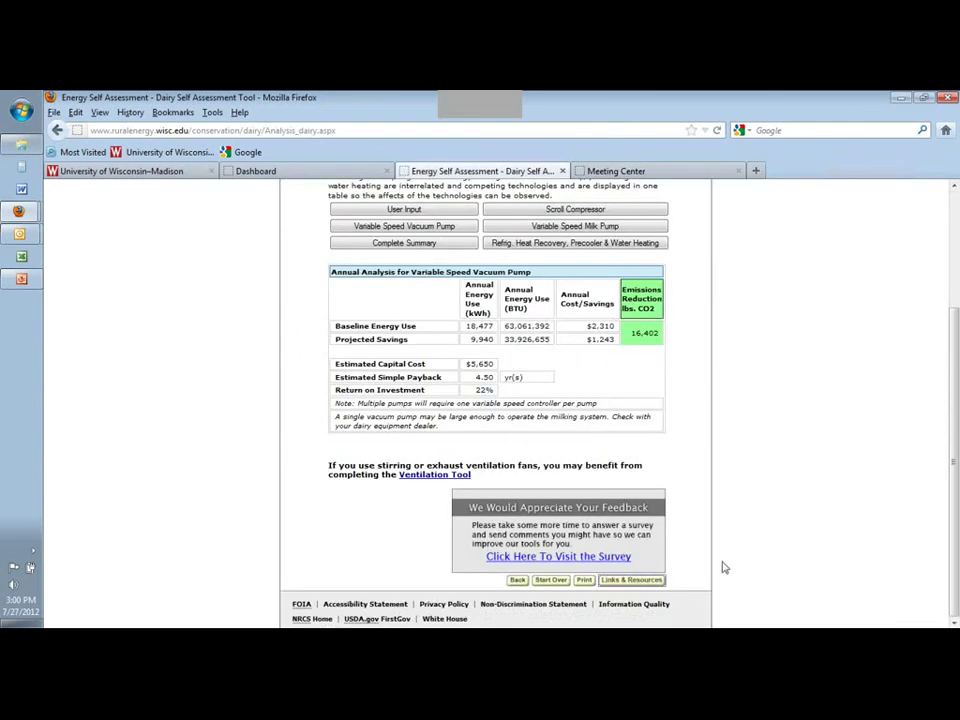
- Open the Energy Self Assessment feedback survey, look through all its questions, and close it without submitting
{"action": "left_click", "coordinate": [579, 557]}
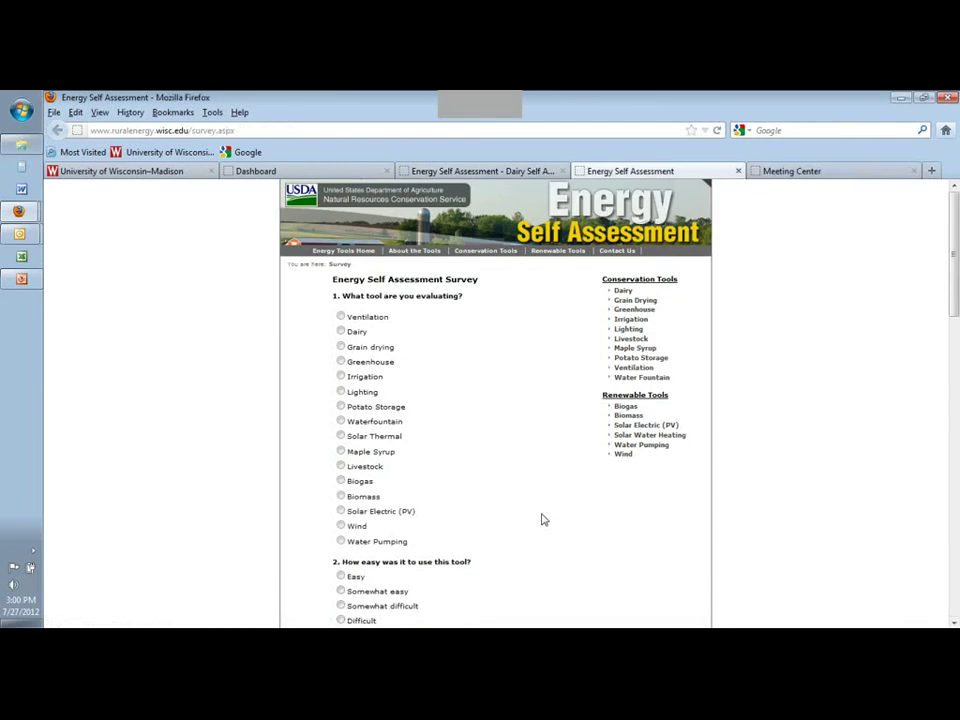
{"action": "scroll", "coordinate": [543, 519], "scroll_direction": "down", "scroll_amount": 5}
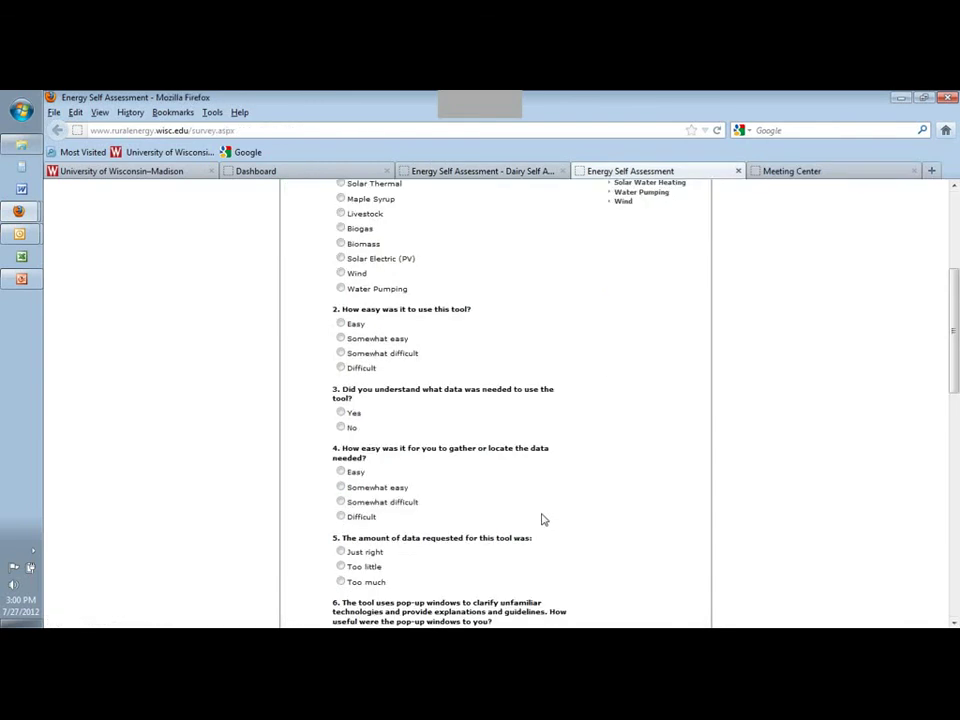
{"action": "scroll", "coordinate": [543, 519], "scroll_direction": "down", "scroll_amount": 3}
{"action": "scroll", "coordinate": [543, 519], "scroll_direction": "down", "scroll_amount": 4}
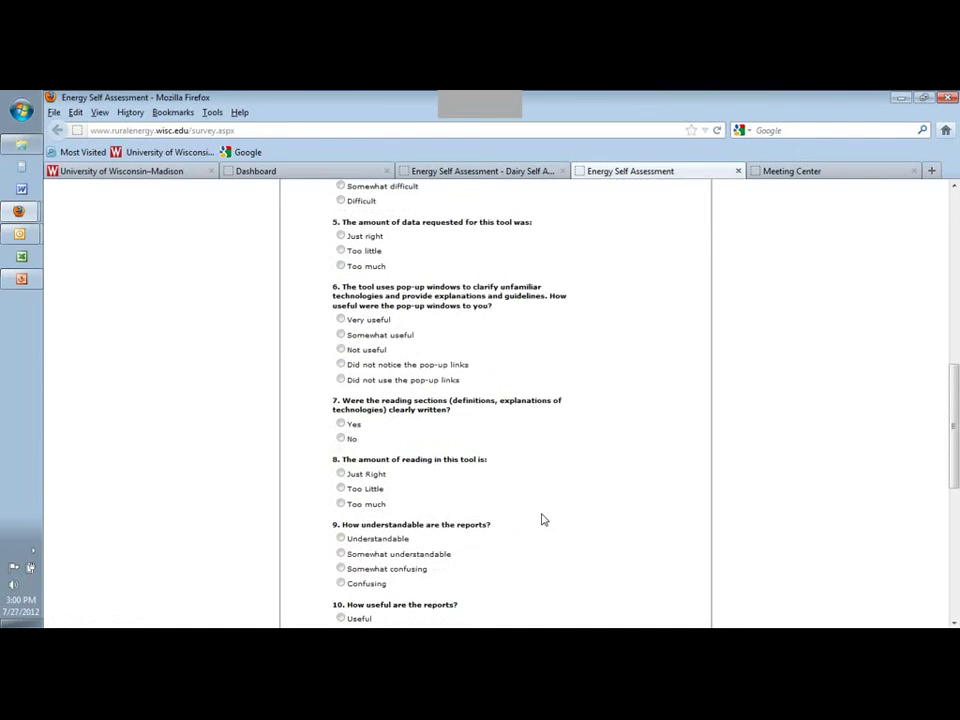
{"action": "scroll", "coordinate": [543, 519], "scroll_direction": "down", "scroll_amount": 5}
{"action": "scroll", "coordinate": [543, 519], "scroll_direction": "down", "scroll_amount": 3}
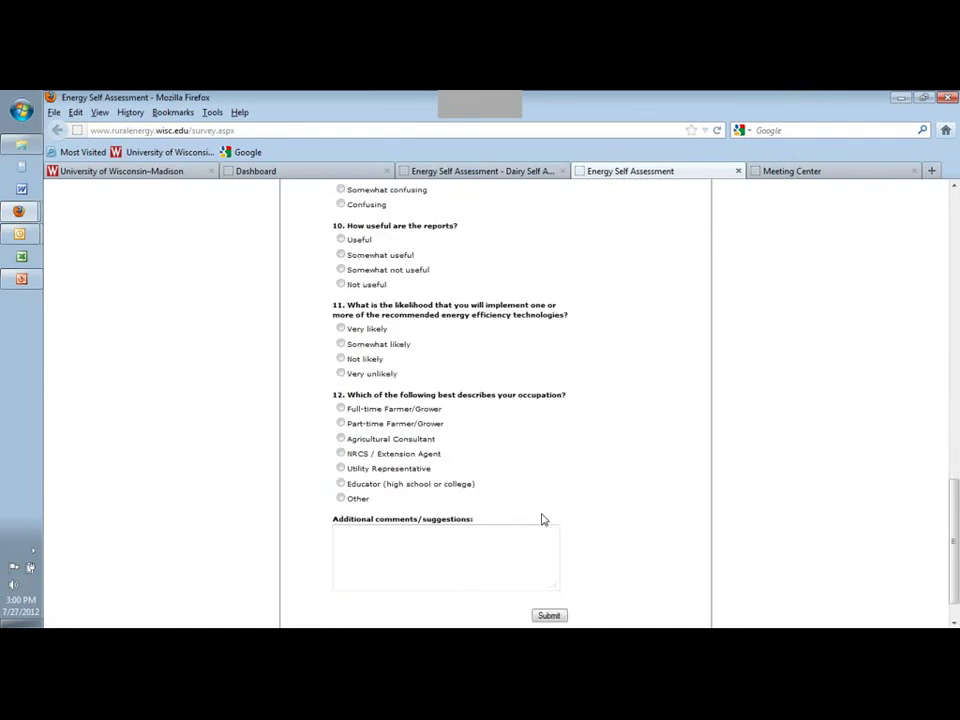
{"action": "scroll", "coordinate": [543, 519], "scroll_direction": "down", "scroll_amount": 1}
{"action": "scroll", "coordinate": [543, 519], "scroll_direction": "down", "scroll_amount": 1}
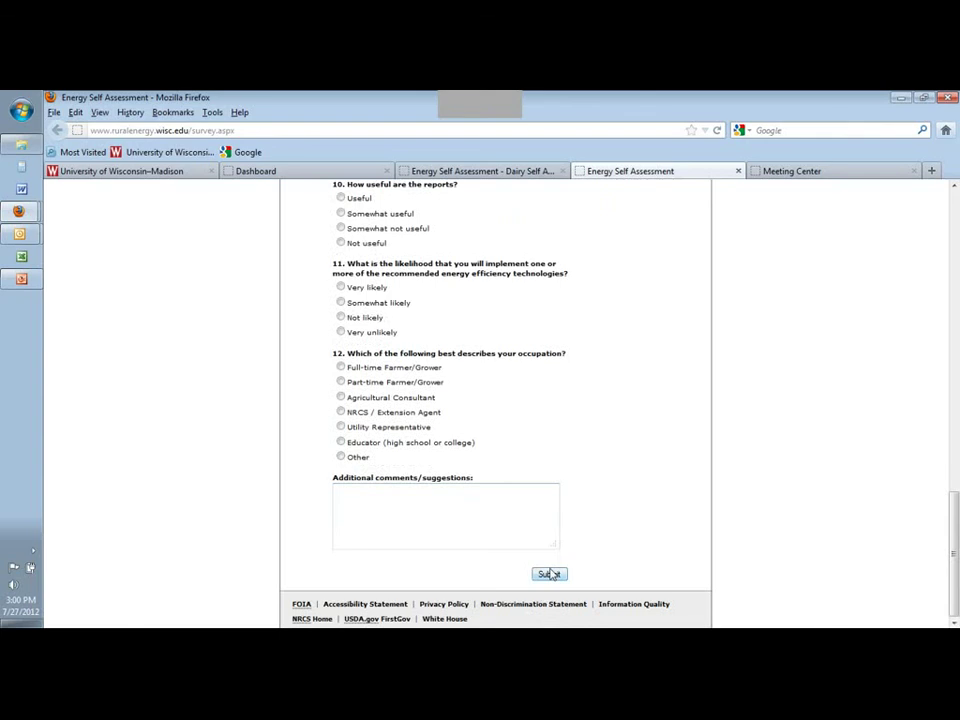
{"action": "left_click", "coordinate": [737, 171]}
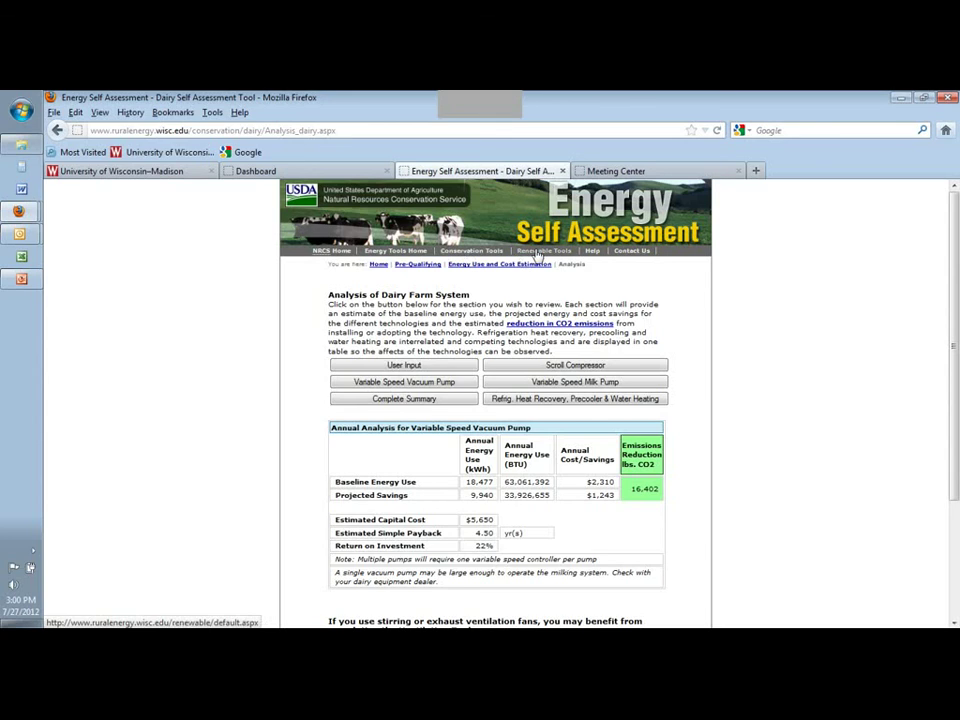
- View the Energy Self Assessment Contact Us page and close its tab
{"action": "left_click", "coordinate": [624, 252]}
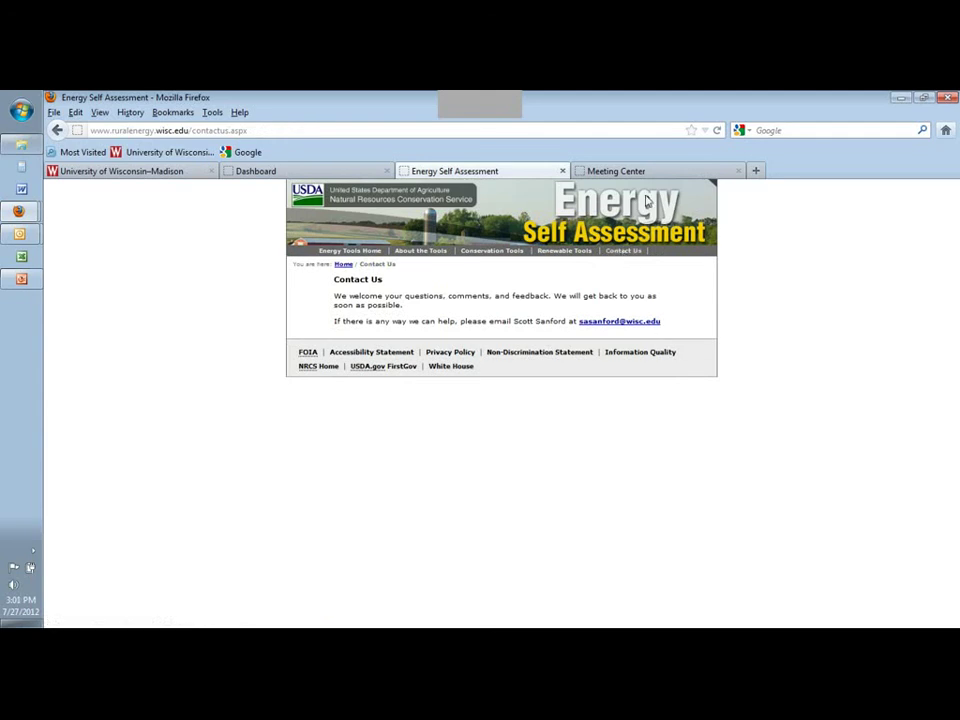
{"action": "left_click", "coordinate": [563, 171]}
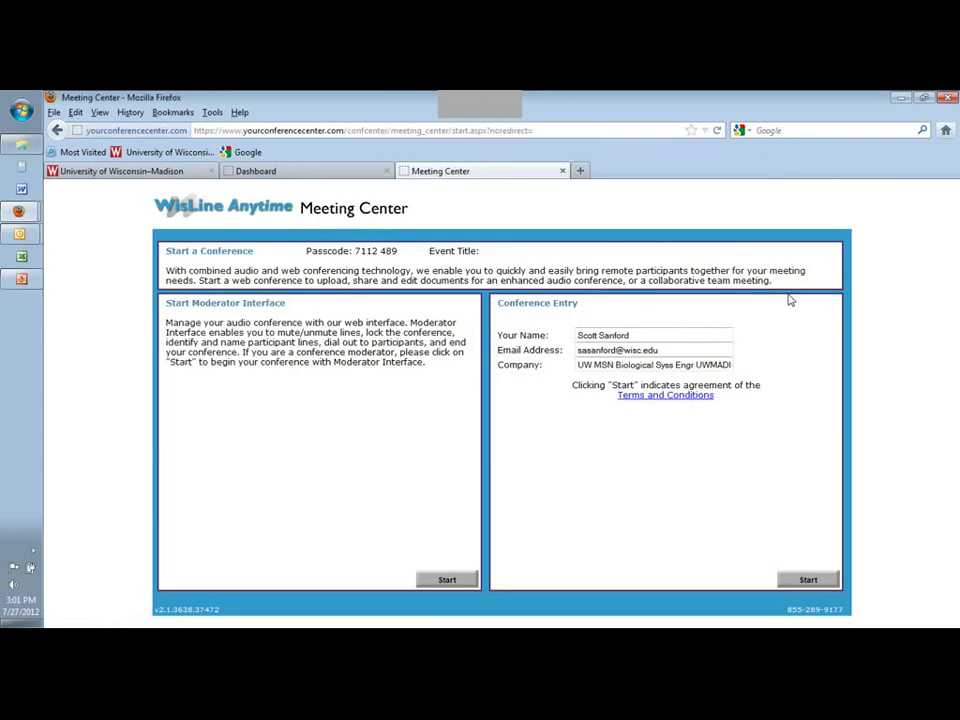
- Switch to the Energy Self Assessment Tools presentation in PowerPoint and back to Firefox
{"action": "left_click", "coordinate": [23, 282]}
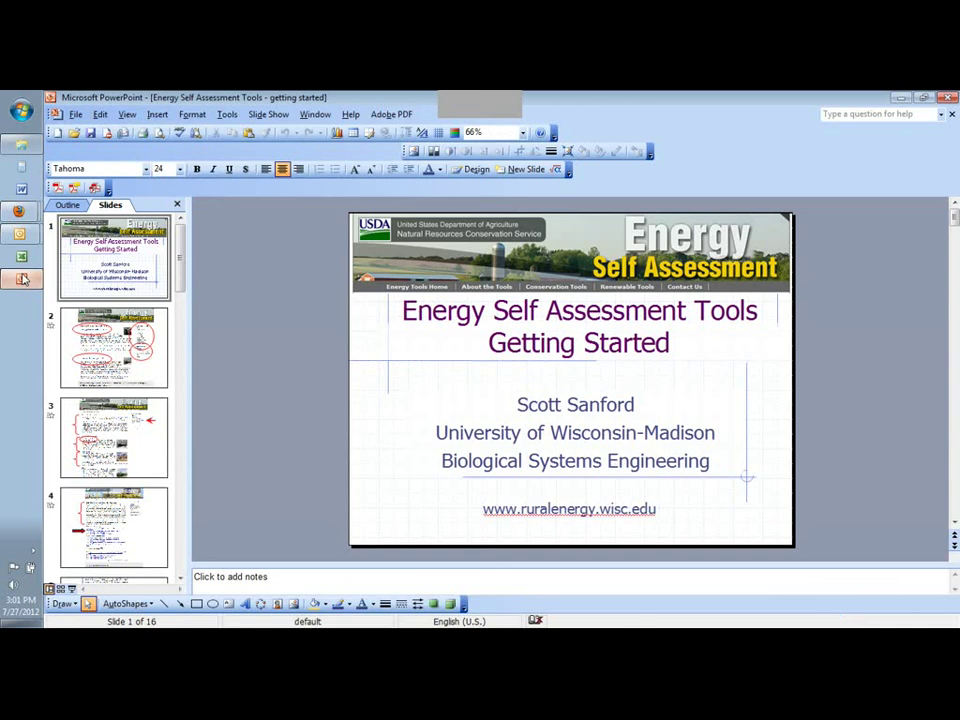
{"action": "left_click", "coordinate": [23, 212]}
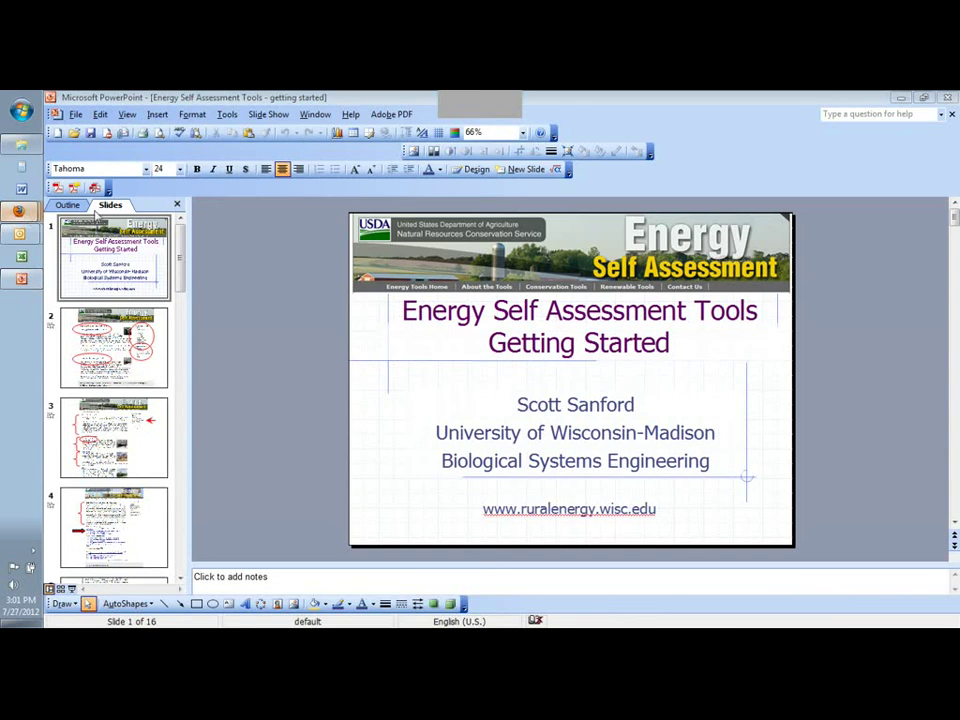